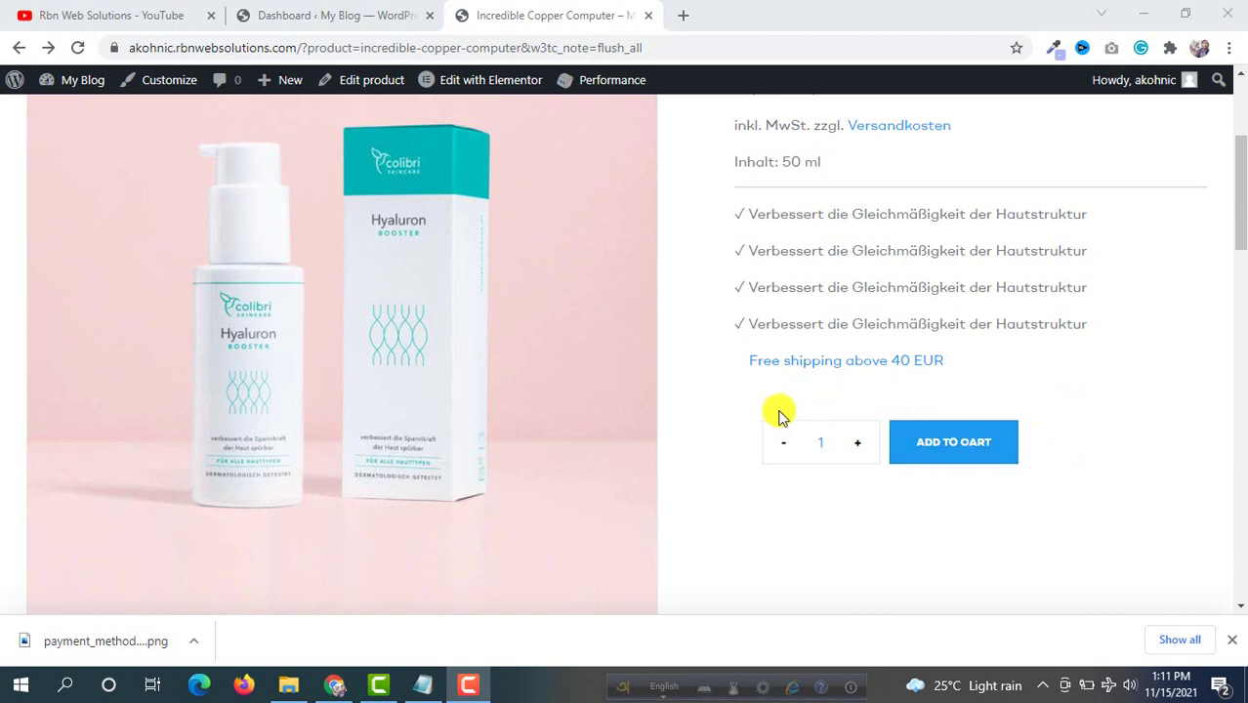
From the dashboard, open Appearance > Theme Editor showing the Smartic Child style.css.
scroll(772, 396, down, 1)
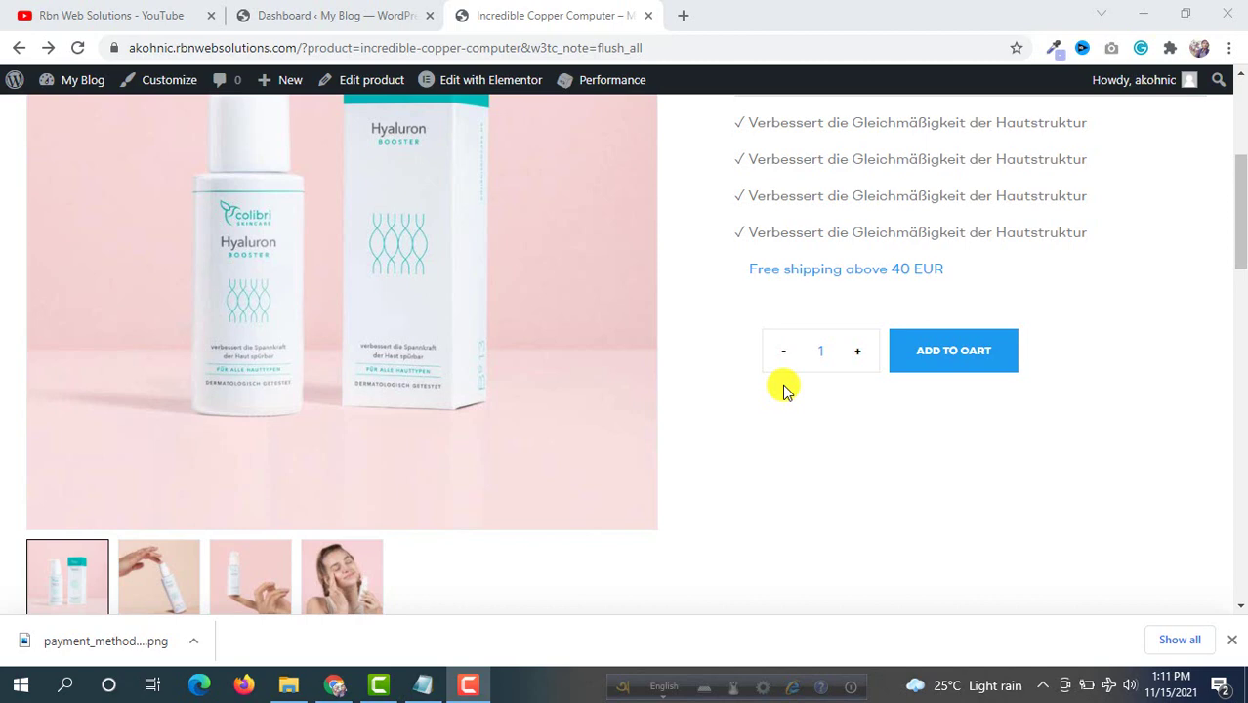
click(278, 9)
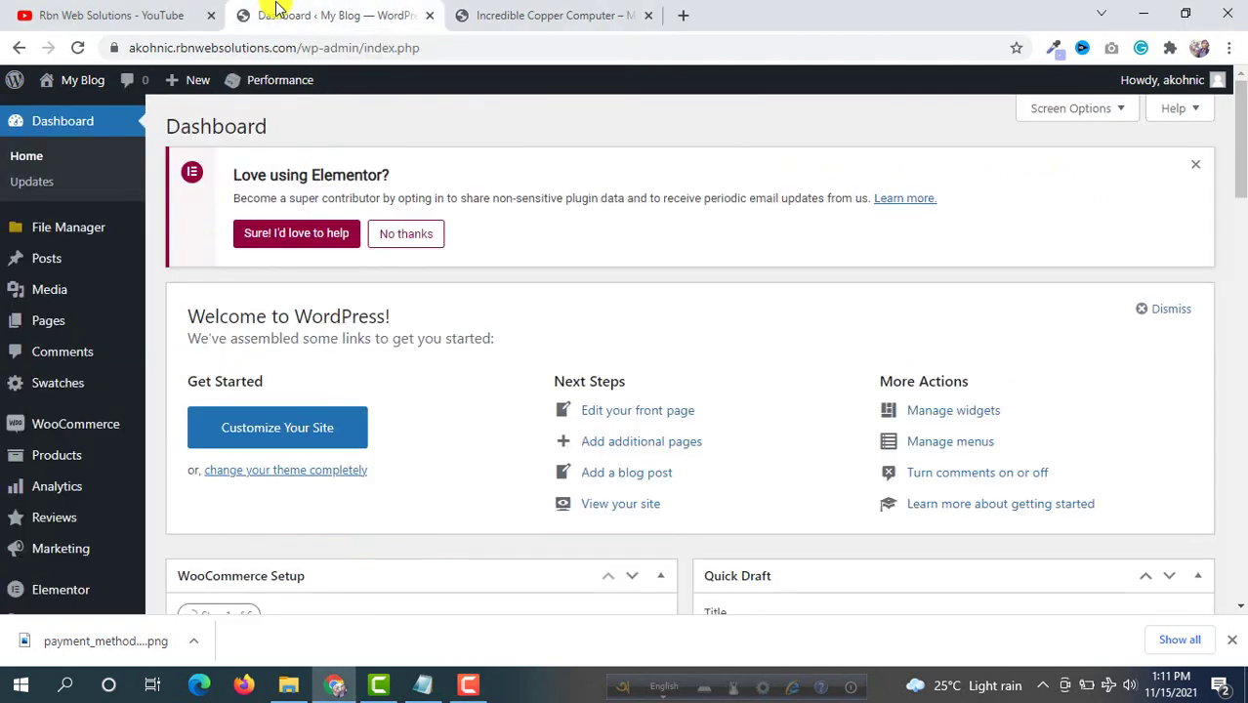
scroll(145, 141, down, 3)
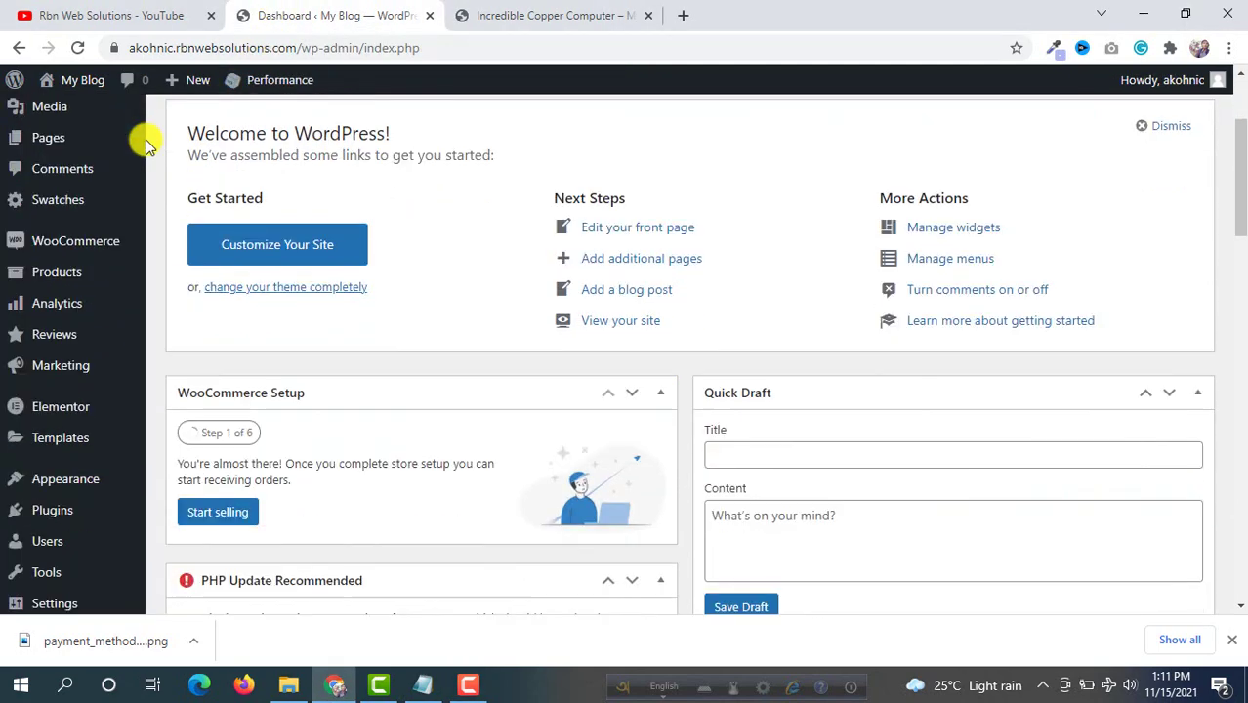
scroll(146, 139, down, 1)
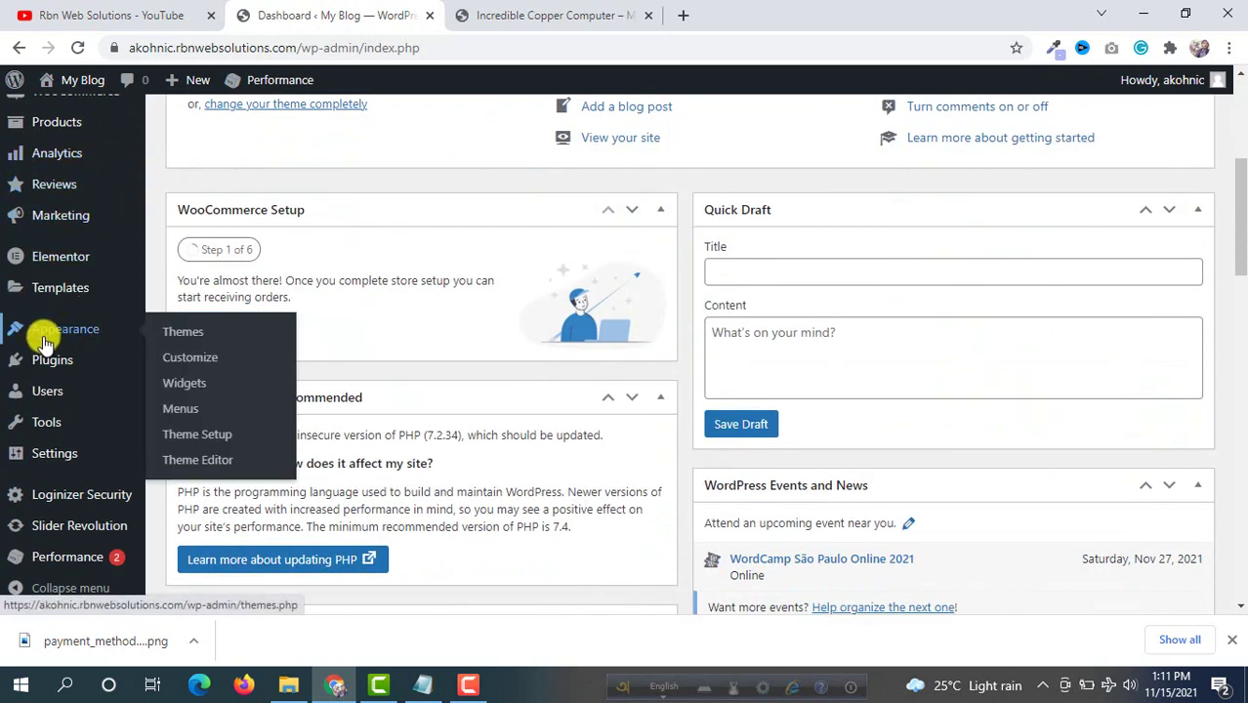
click(200, 463)
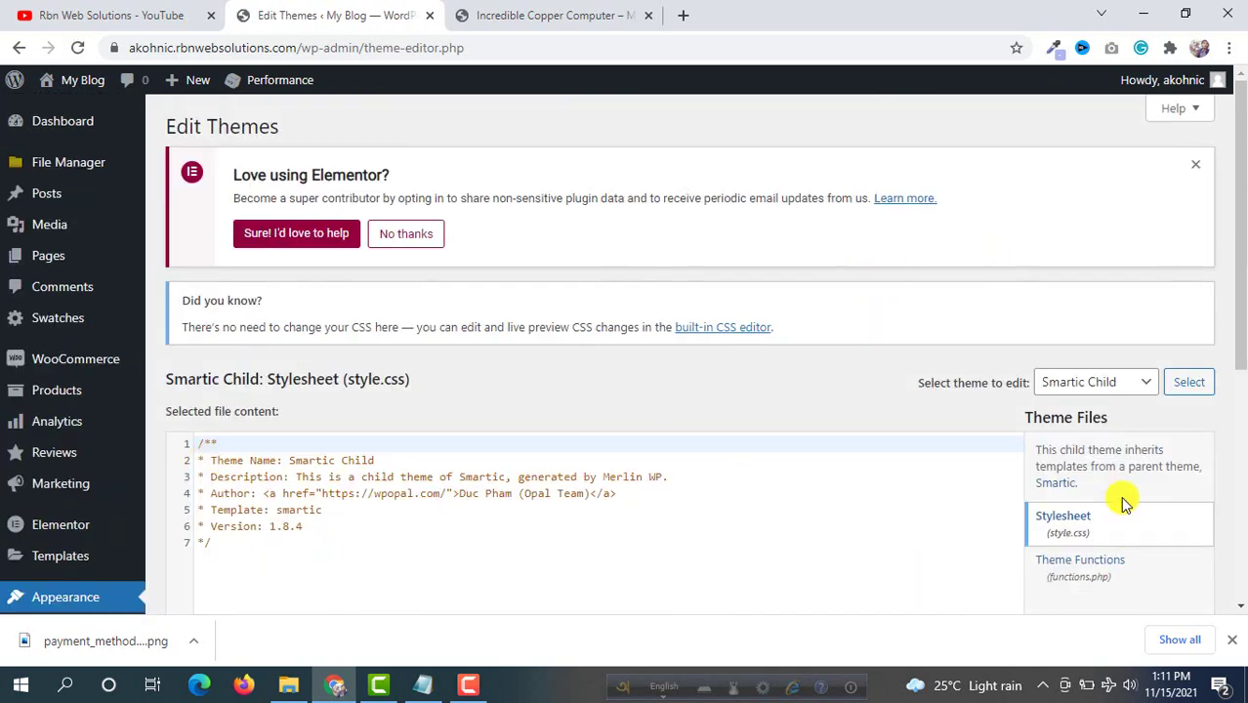
scroll(1128, 474, down, 1)
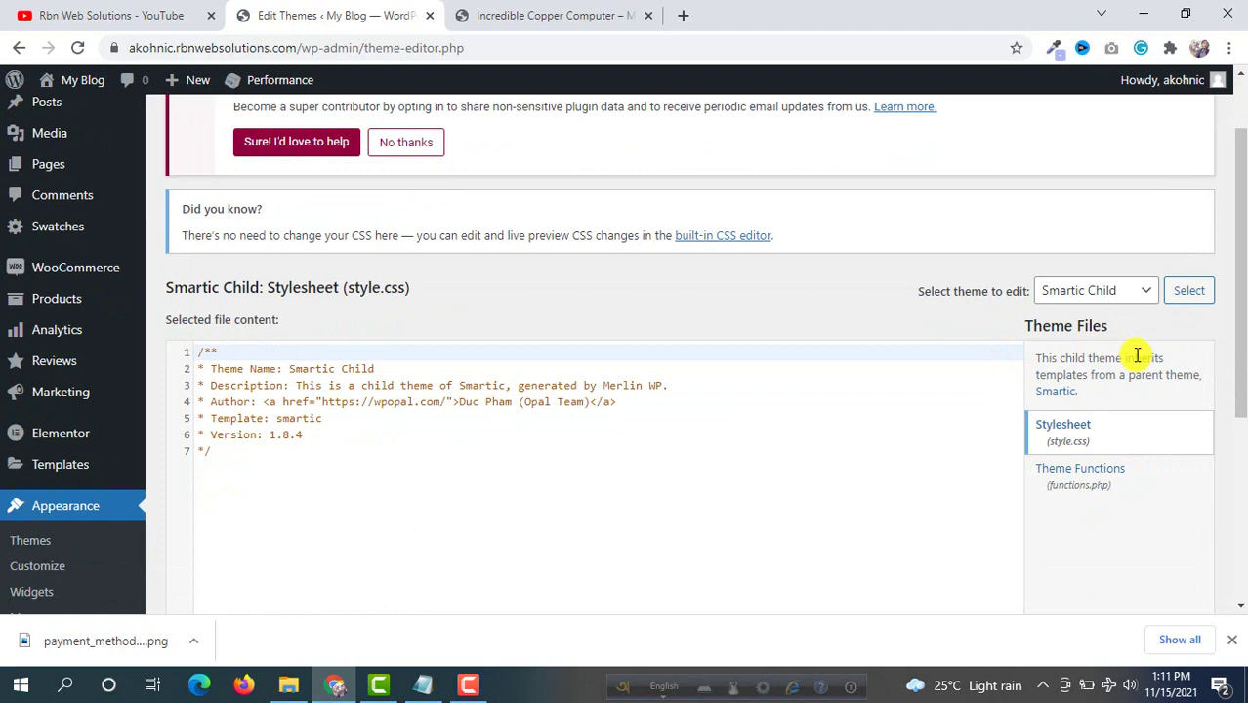
Open the child theme's functions.php and copy the my_content filter code from codes.txt.
click(1080, 492)
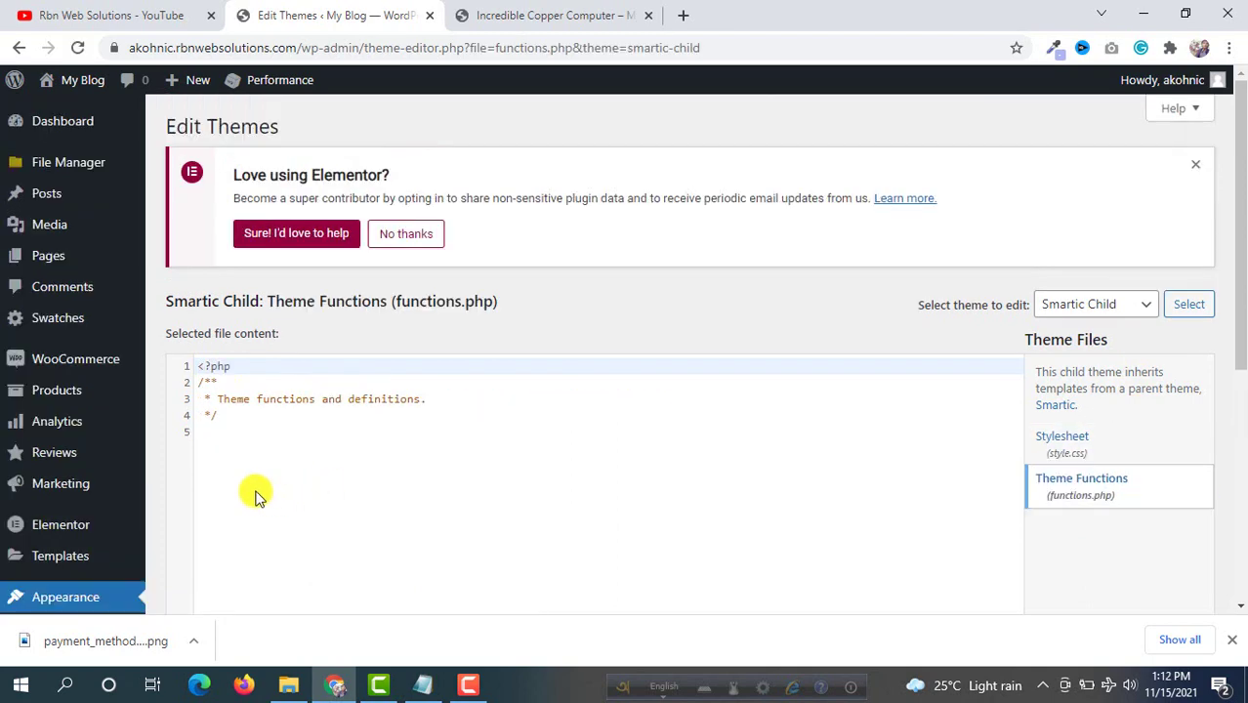
click(244, 434)
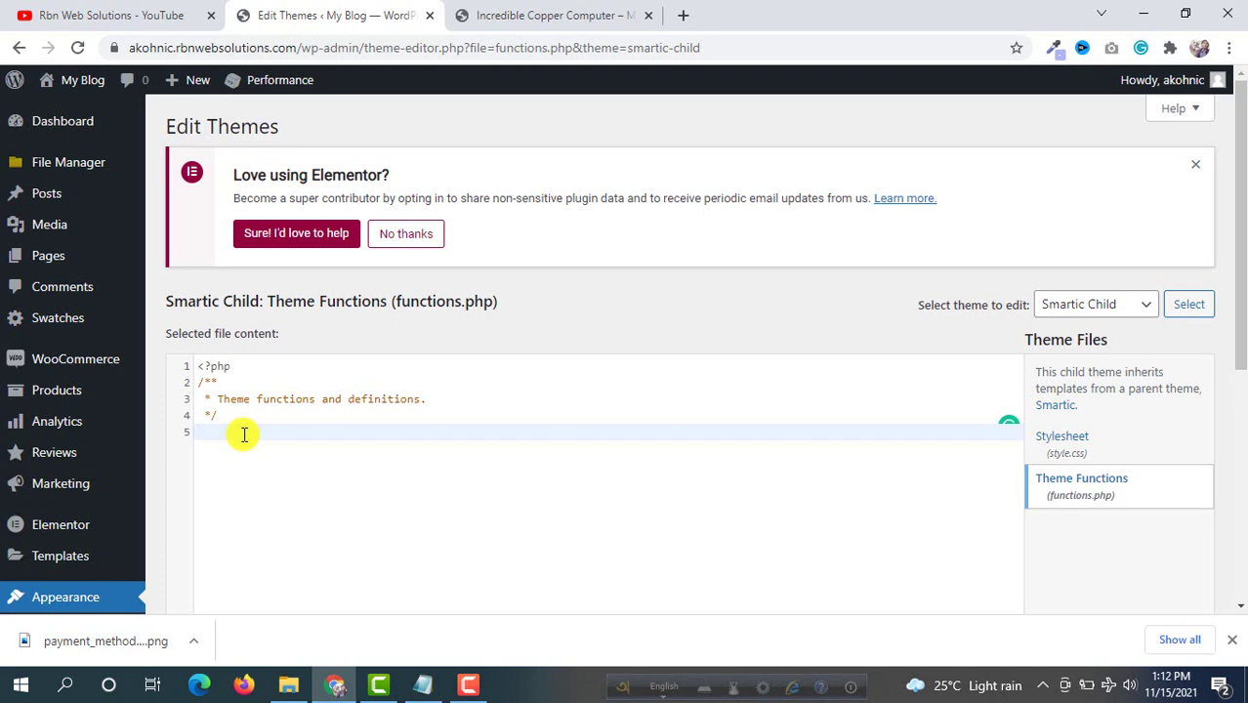
click(422, 687)
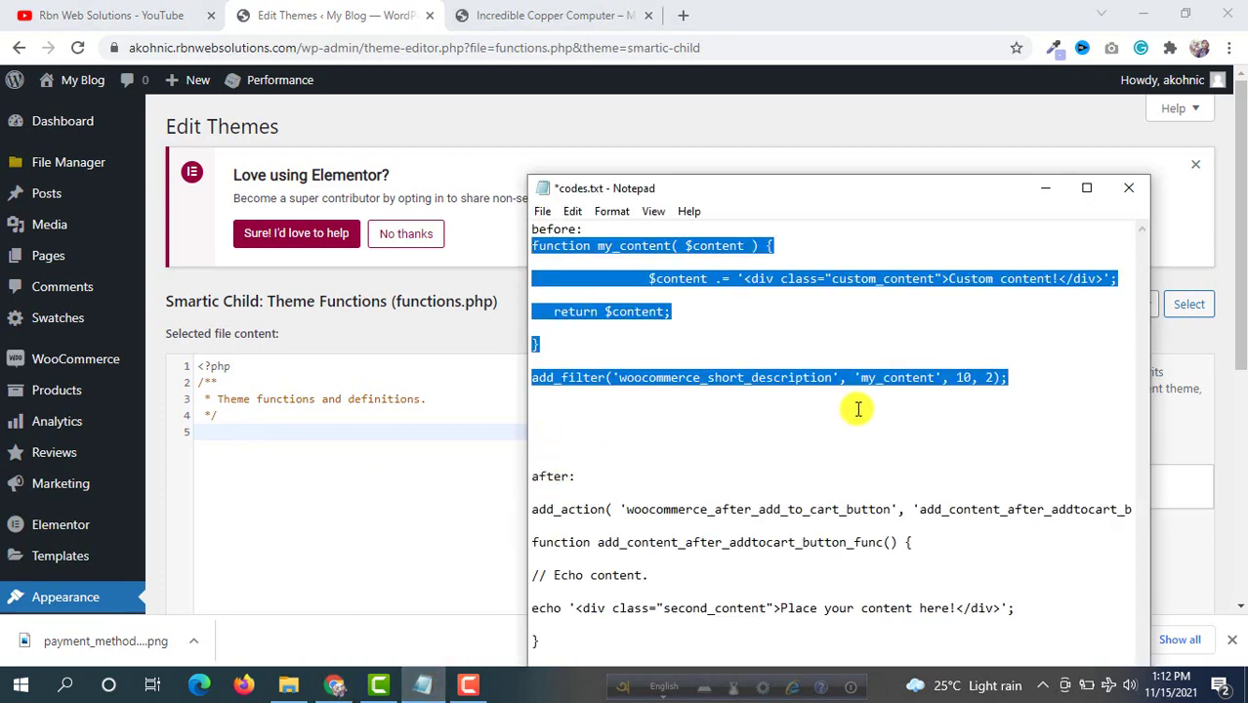
click(1023, 386)
drag(1026, 384, 534, 252)
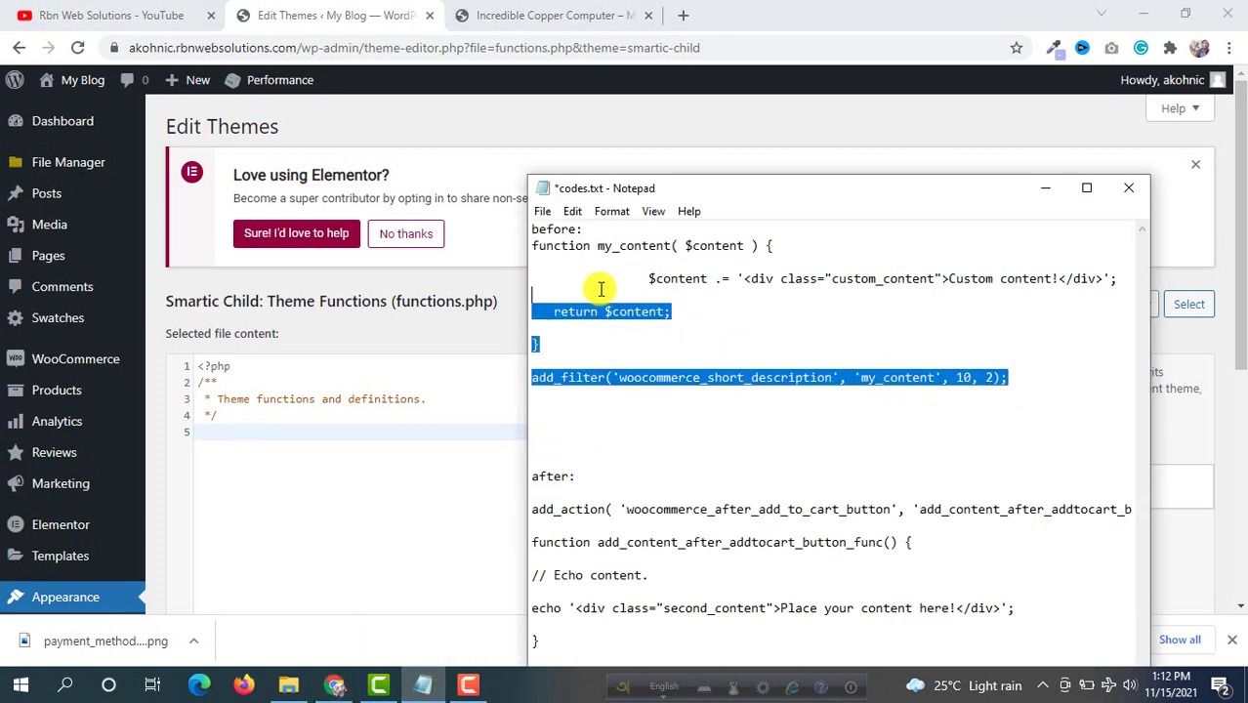
right_click(599, 248)
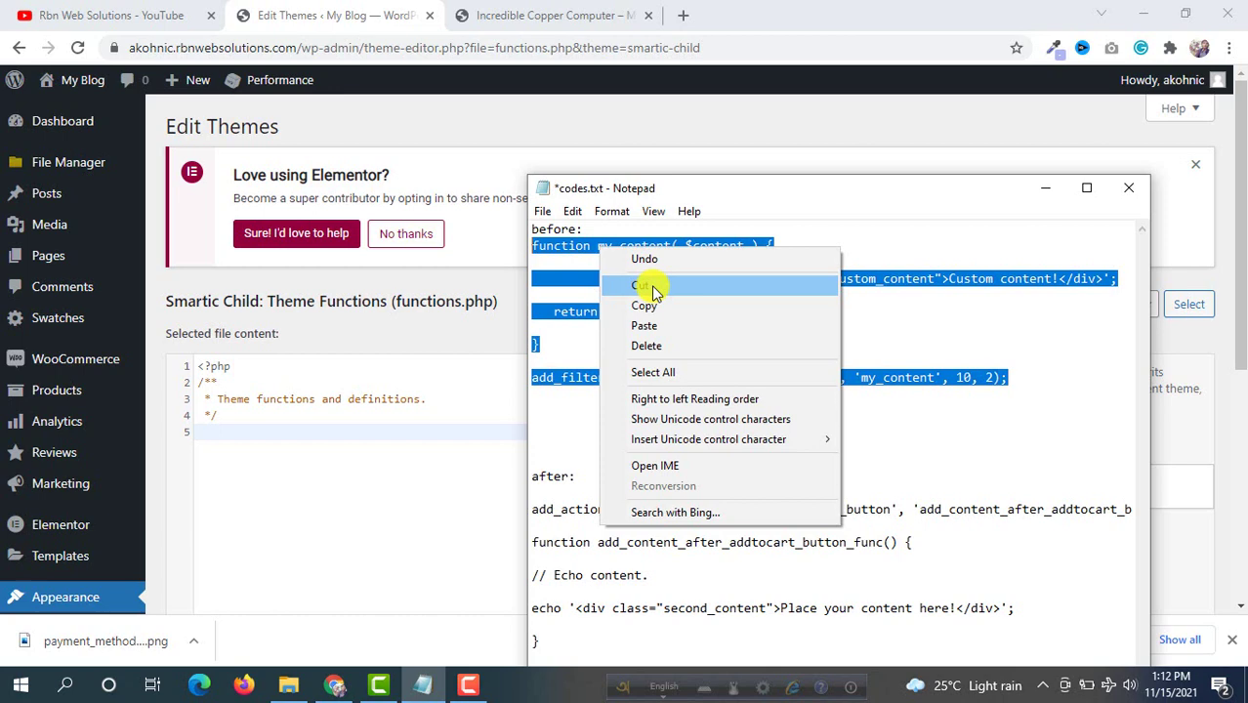
click(660, 305)
Paste the my_content code at line 5 and align line 7 with the return line.
click(237, 437)
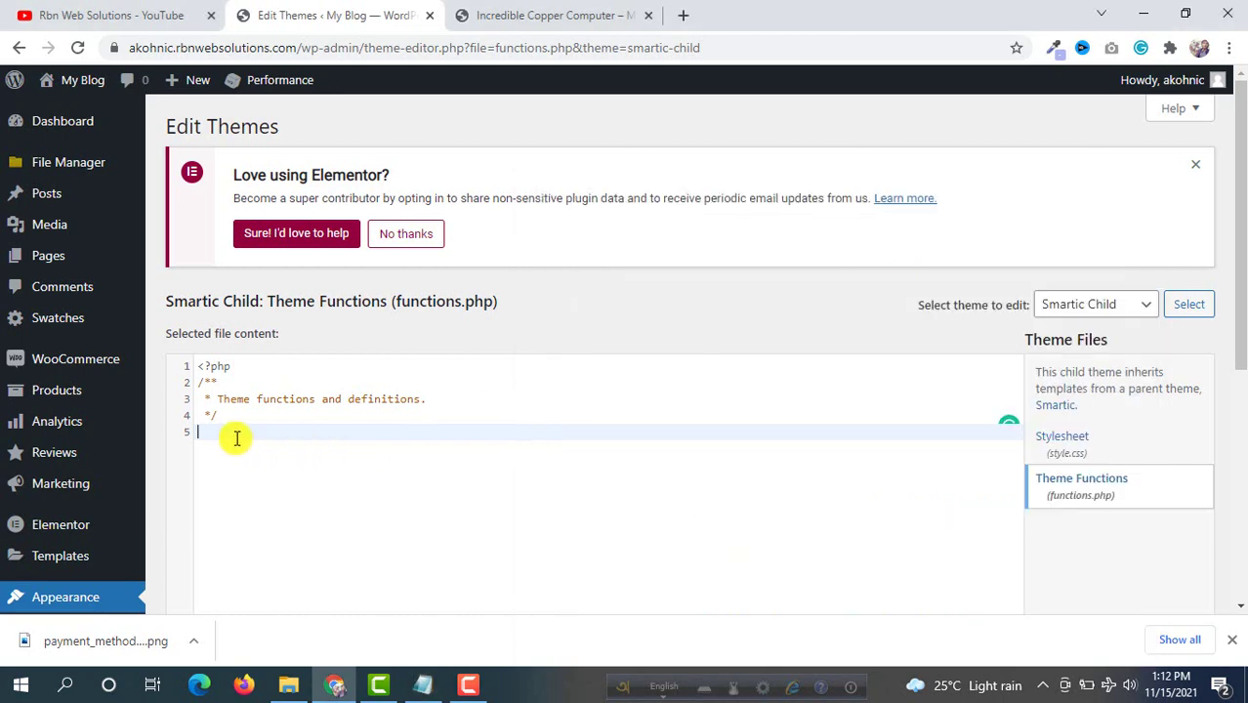
key(ctrl+v)
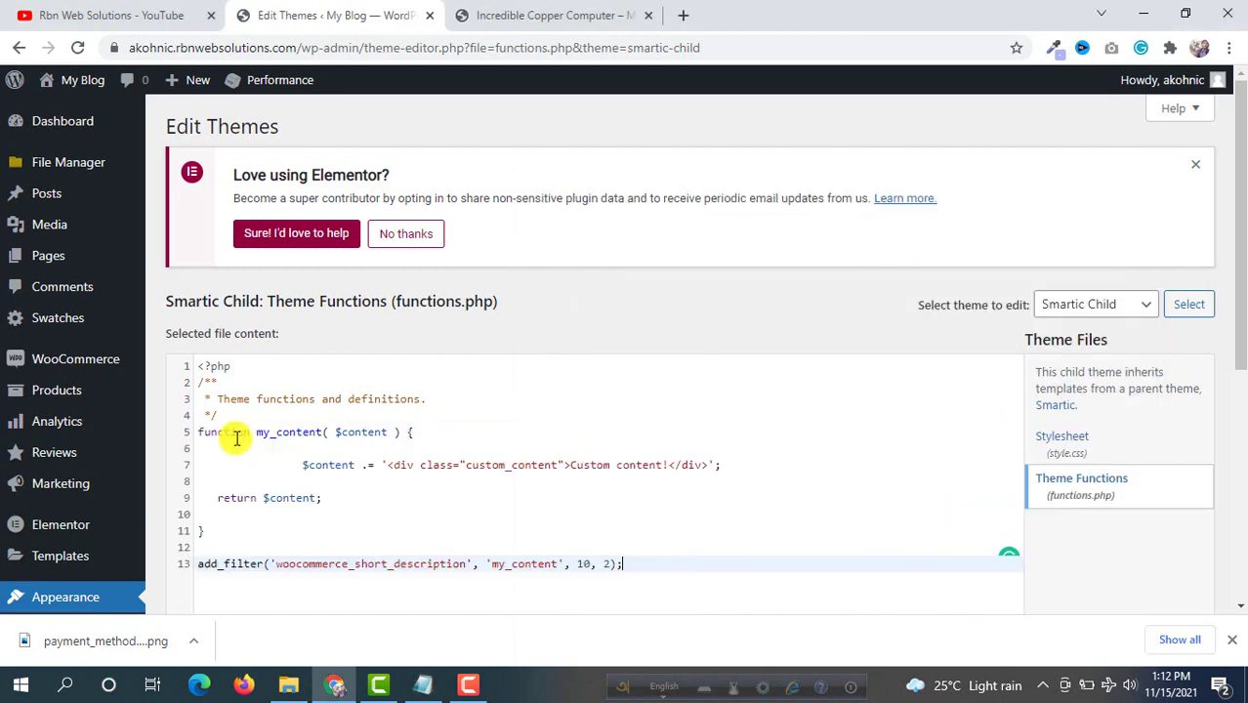
click(302, 465)
key(BackSpace)
key(BackSpace)
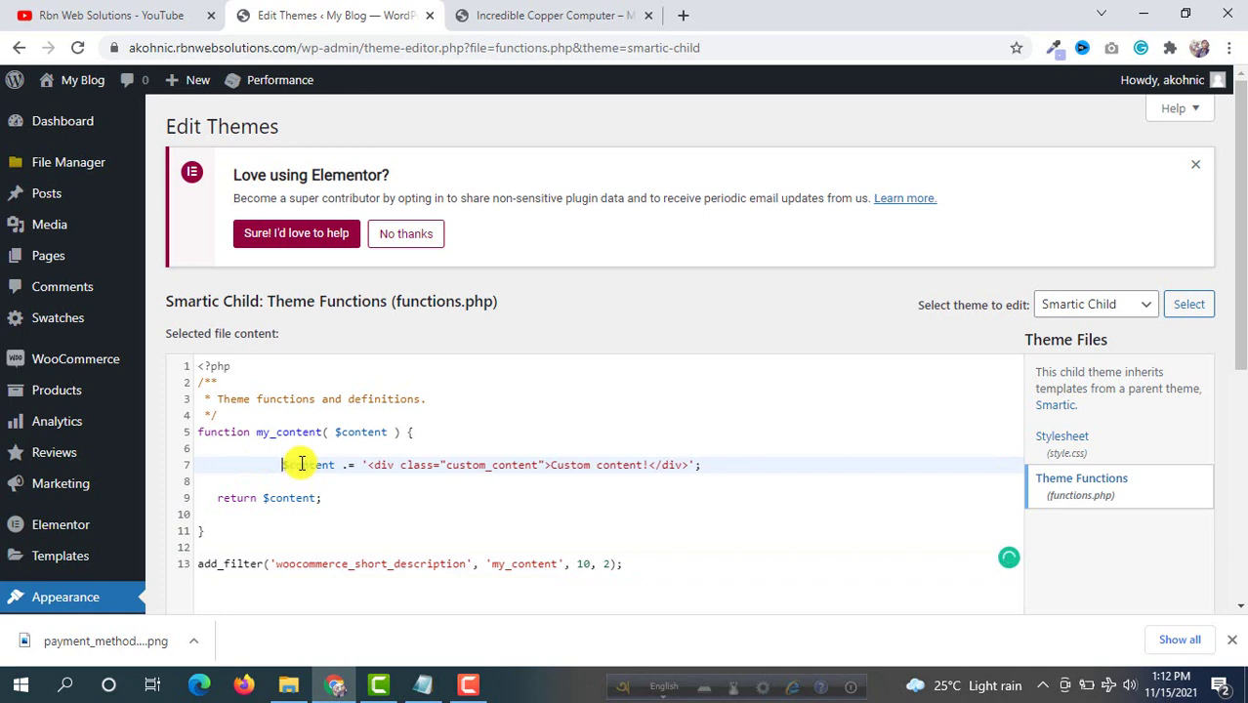
key(BackSpace)
key(BackSpace)
key(BackSpace)
key(BackSpace)
key(BackSpace)
key(BackSpace)
key(BackSpace)
key(BackSpace)
key(BackSpace)
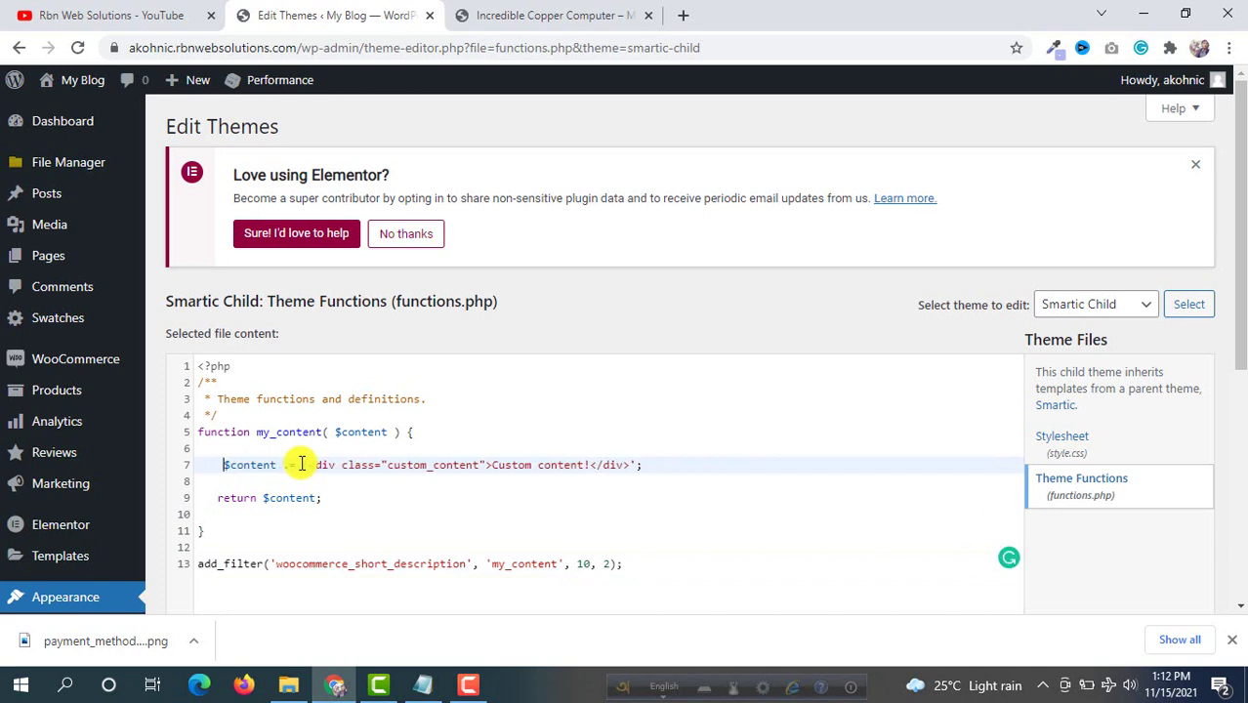
key(BackSpace)
Replace 'Custom content!' with 'Free shipping above $50' and update functions.php.
scroll(312, 465, down, 1)
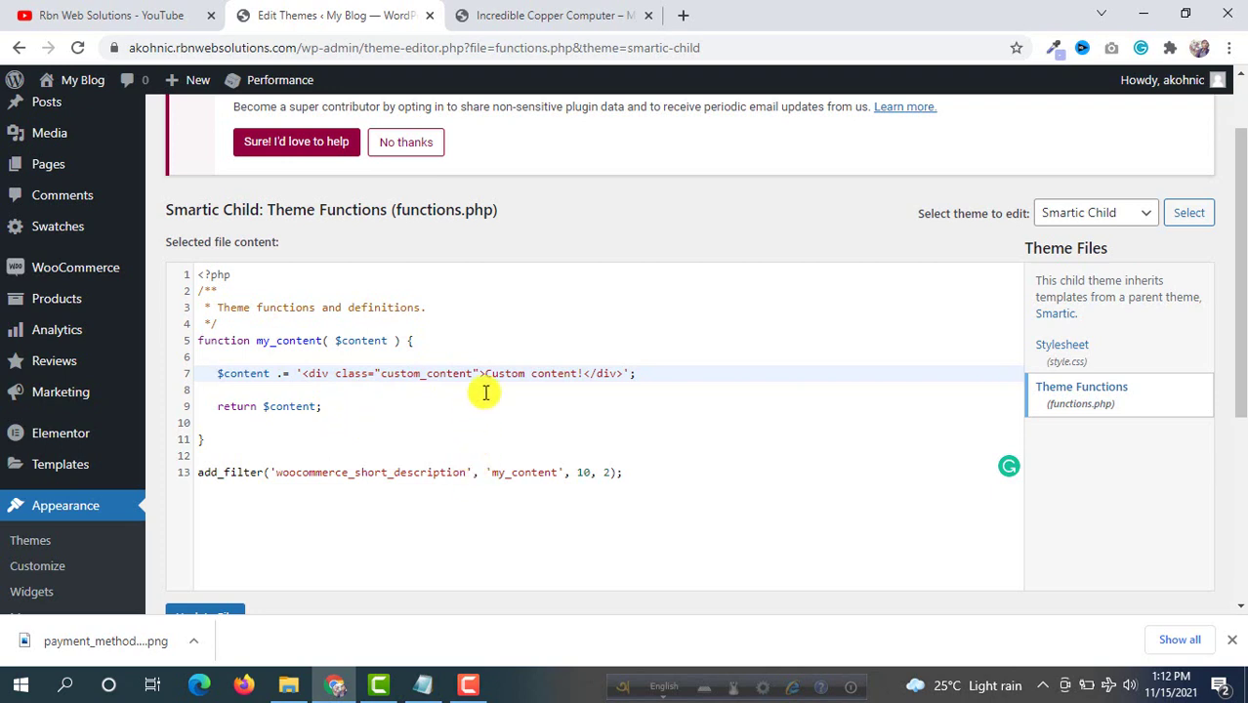
drag(479, 375, 585, 376)
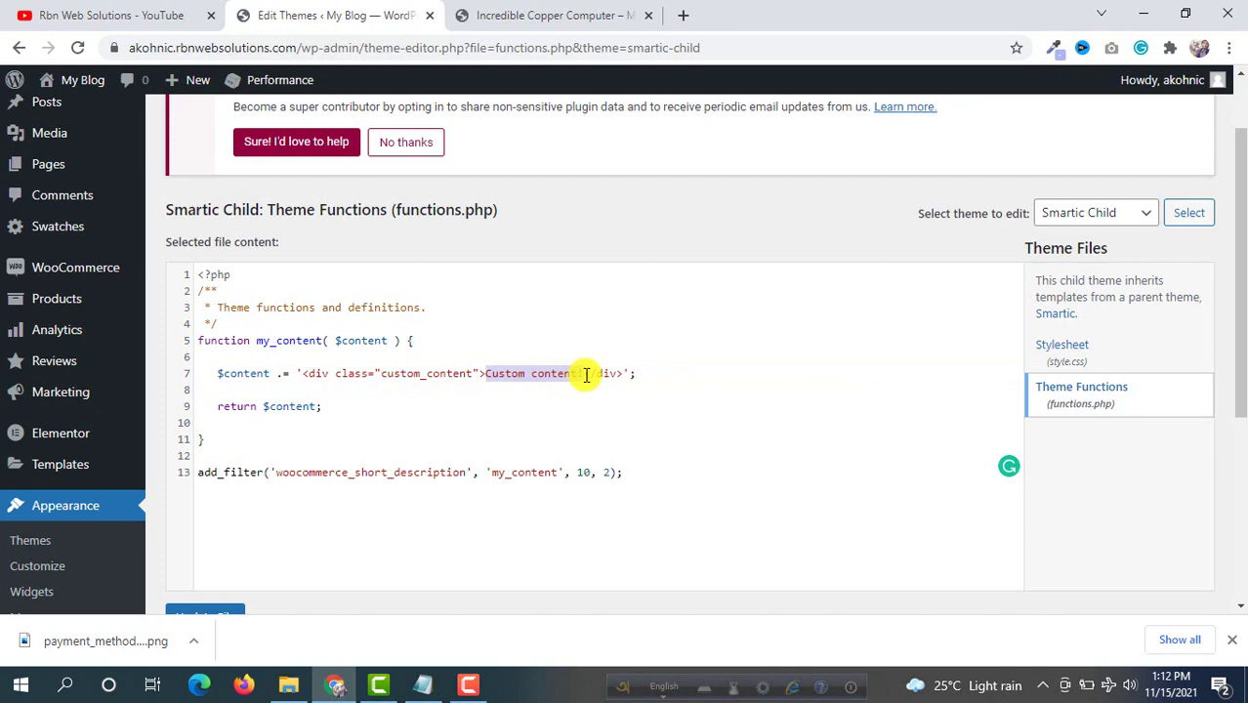
key(BackSpace)
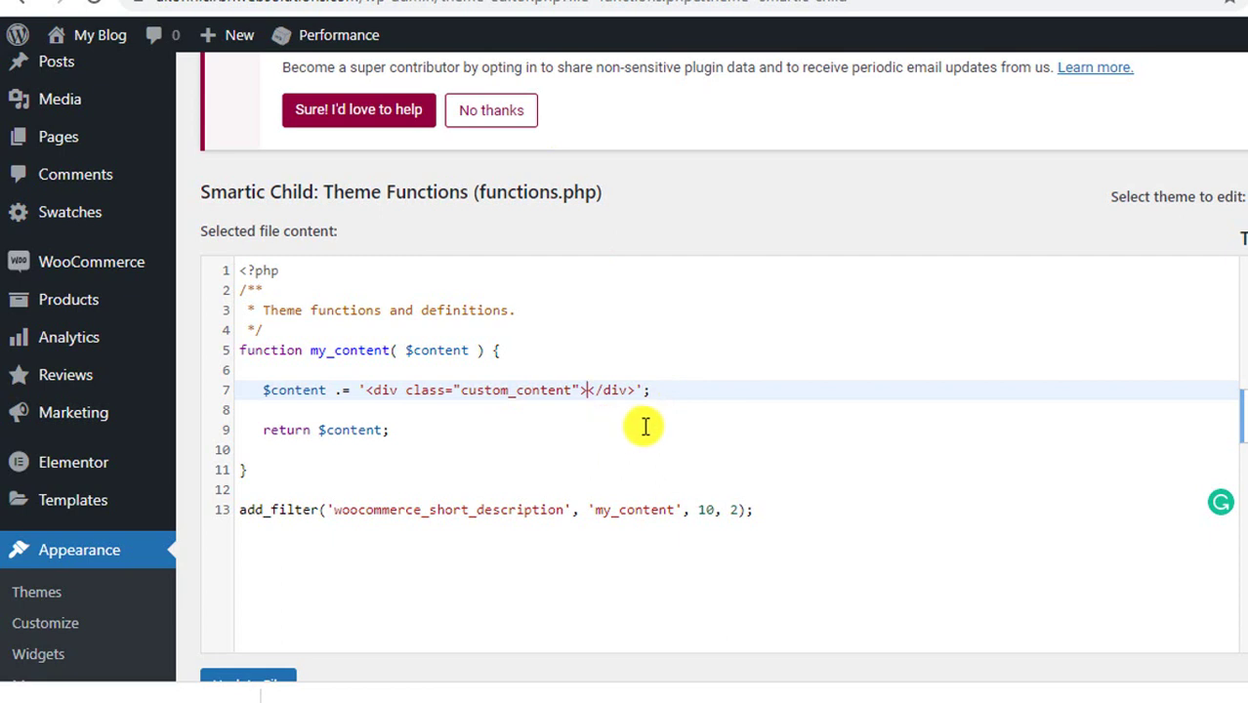
text(Fr)
text(ee shippi)
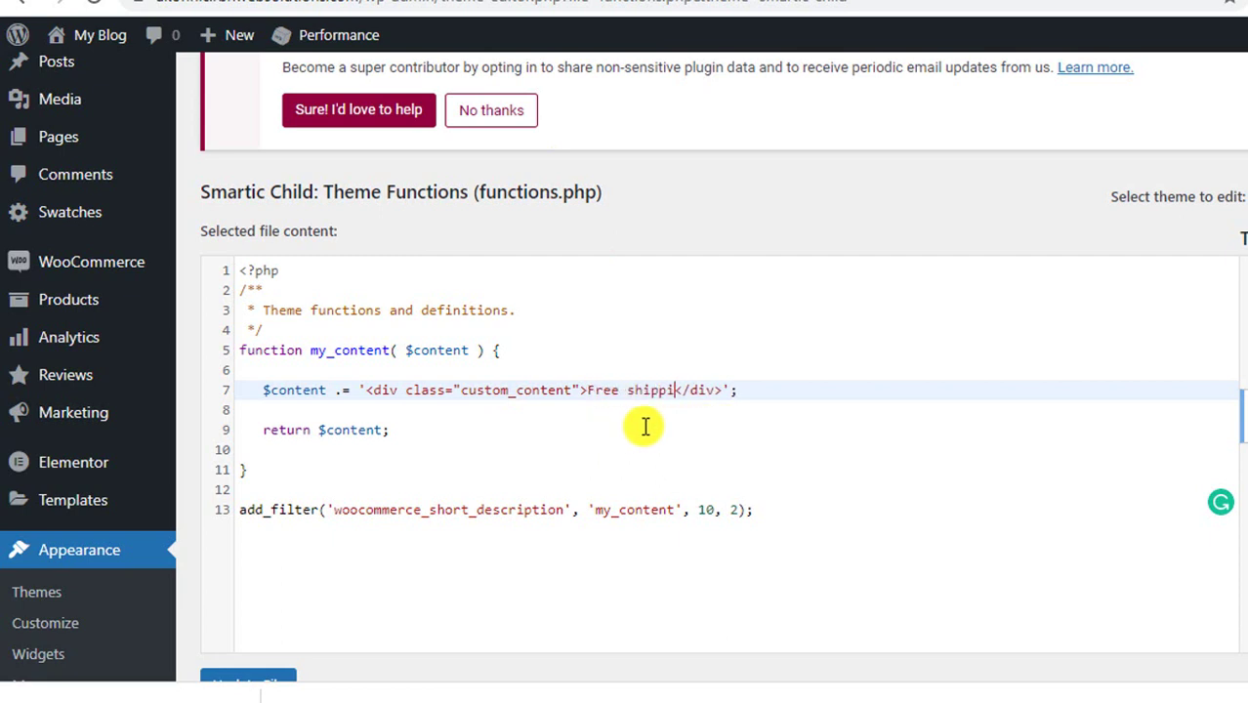
text(ng above )
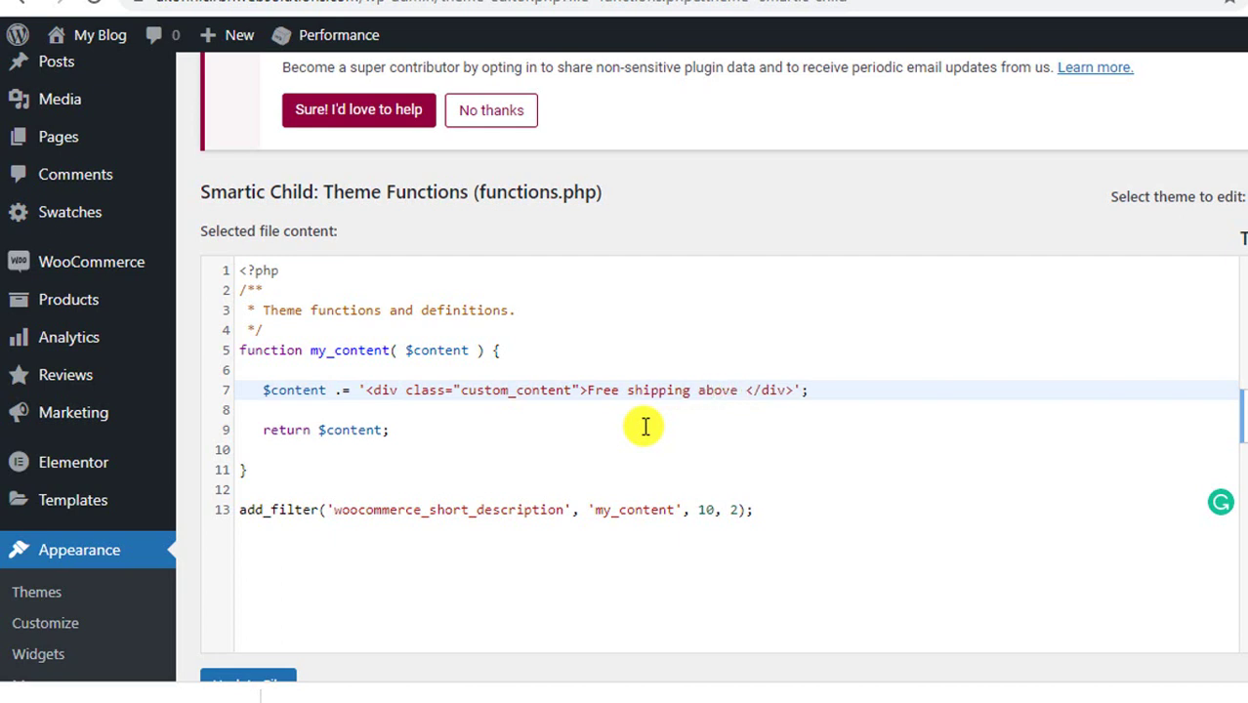
text($50)
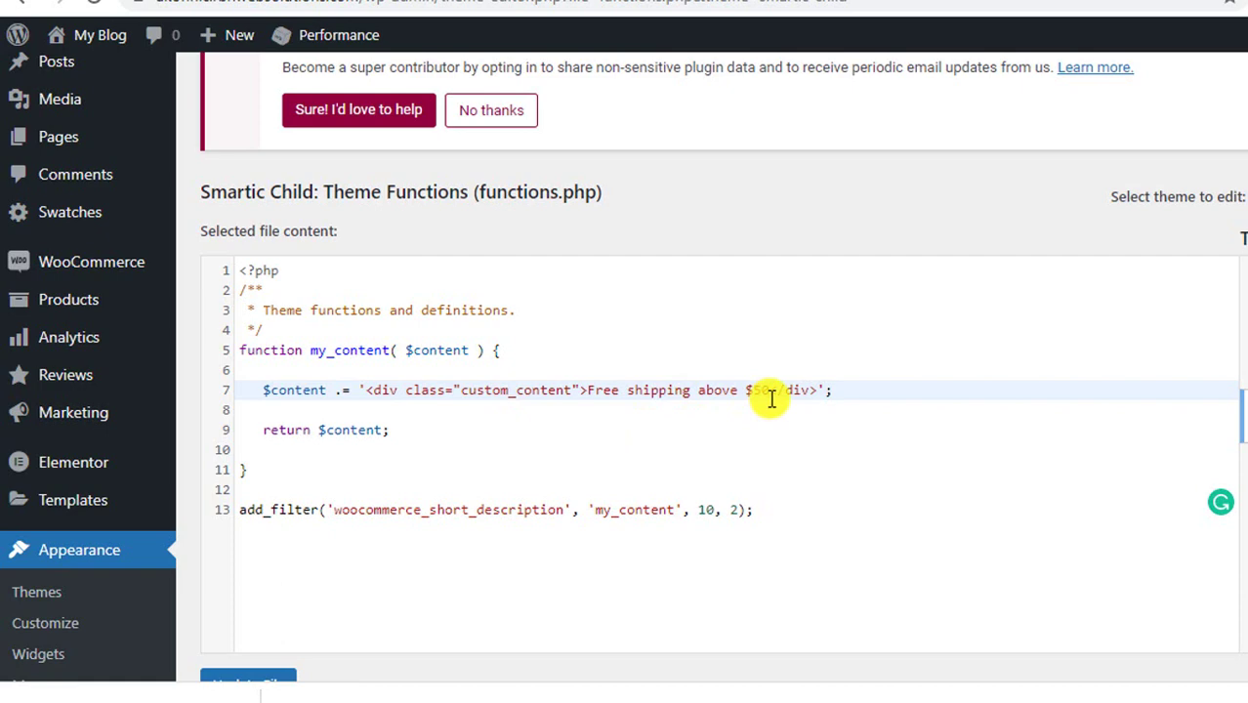
scroll(307, 625, down, 1)
click(257, 578)
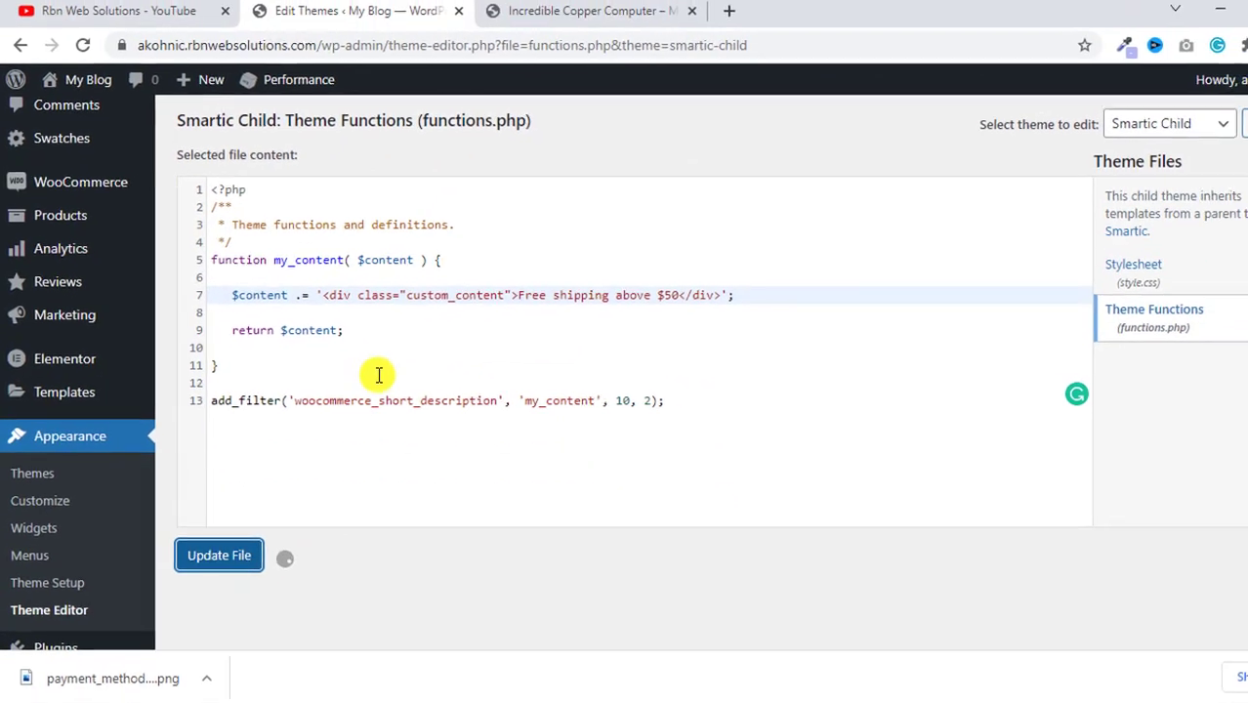
key(ctrl+Tab)
Check that the product page shows 'Free shipping above $50' under the short description.
click(80, 69)
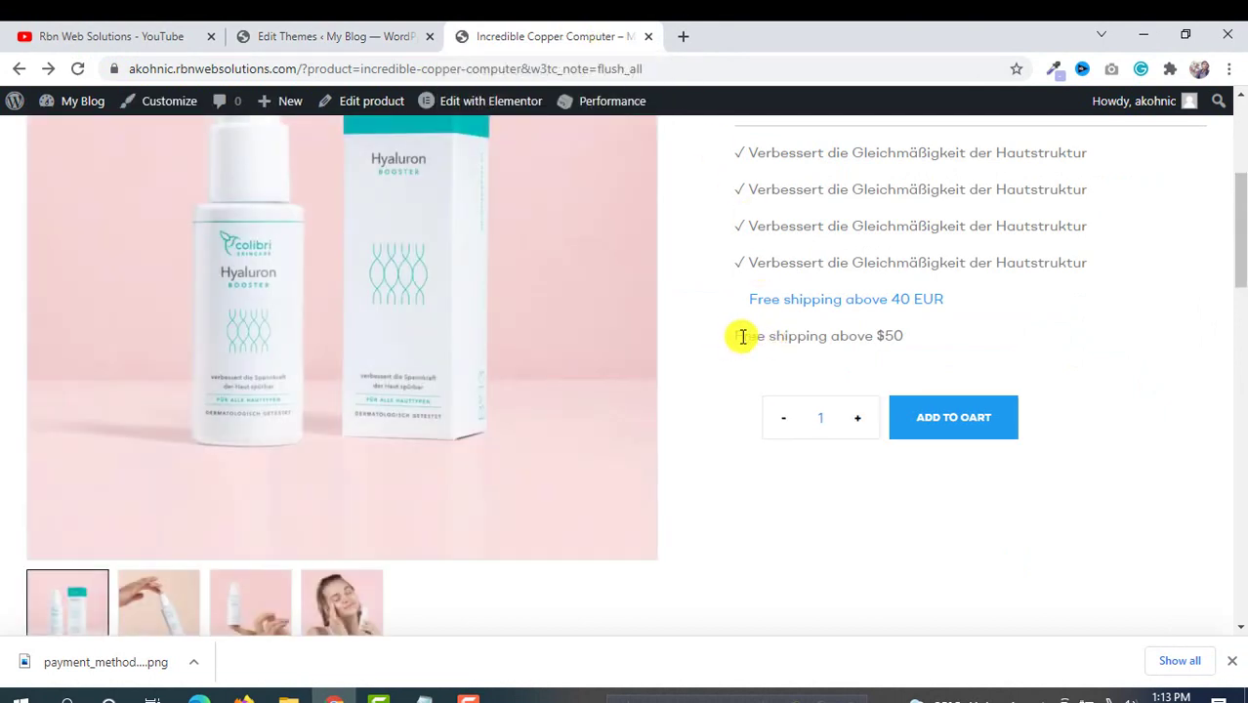
drag(739, 337, 923, 340)
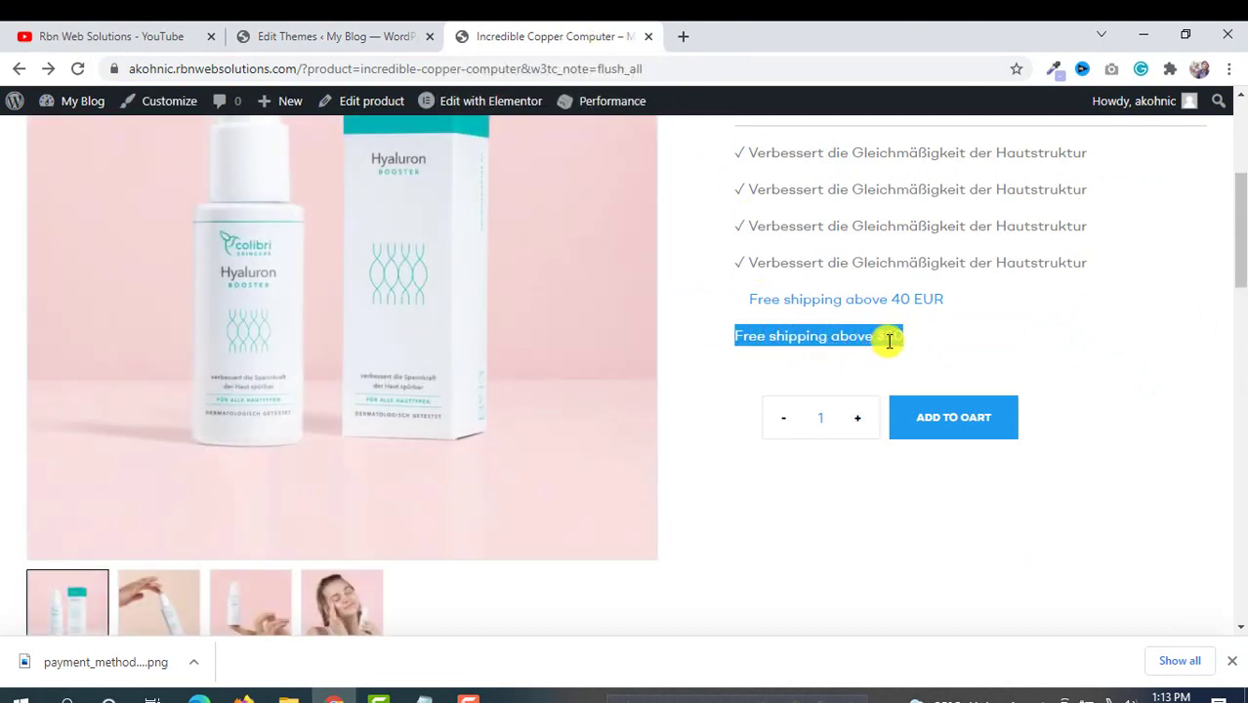
click(905, 344)
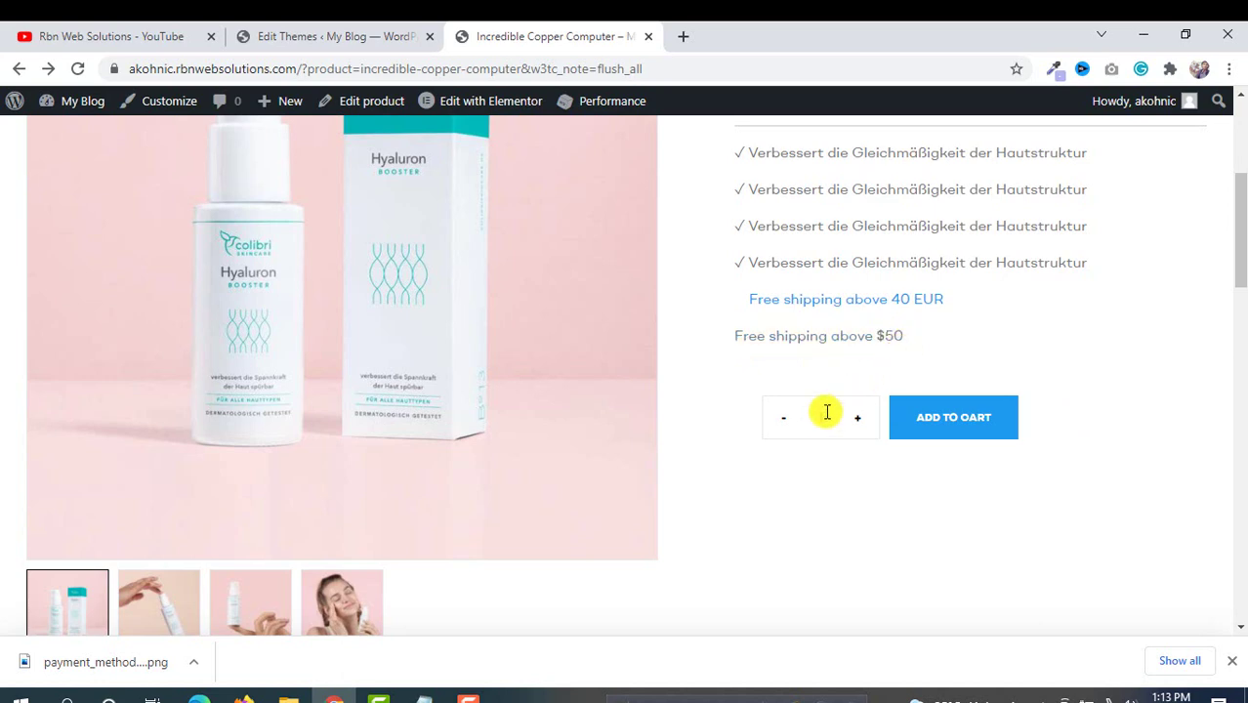
scroll(824, 413, down, 1)
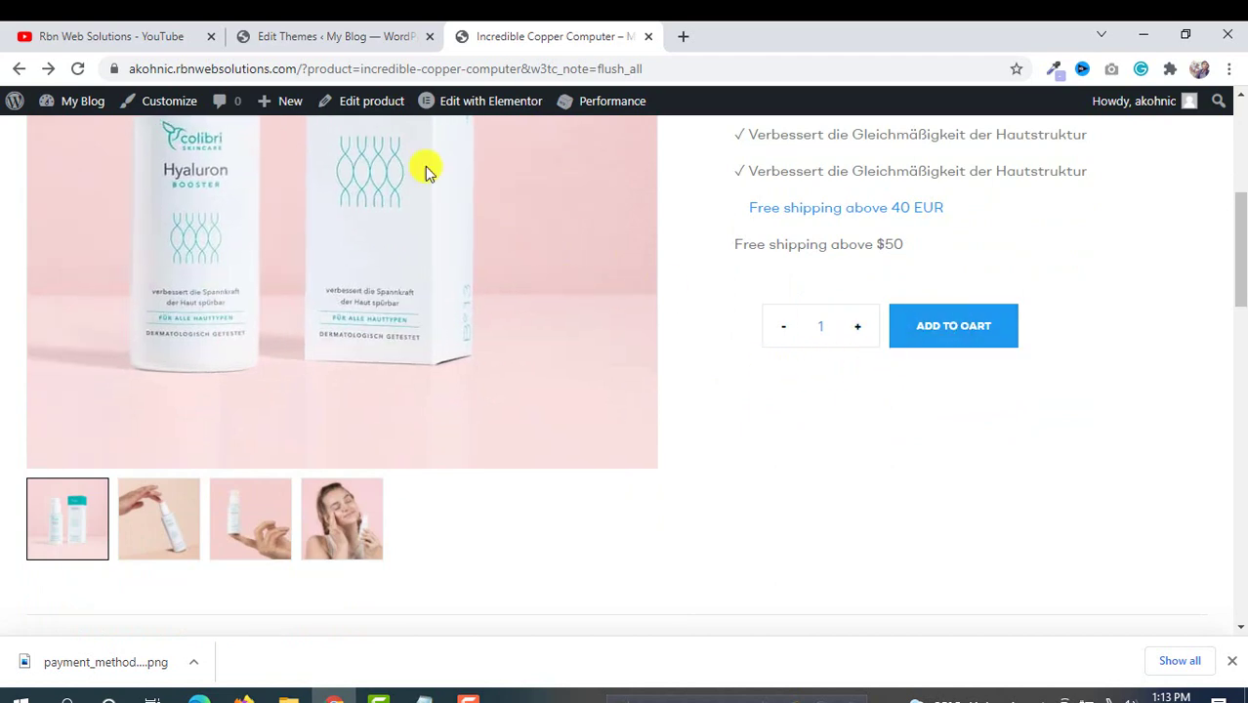
Copy the after-add-to-cart code block from codes.txt and paste it below the existing functions.php code.
click(422, 699)
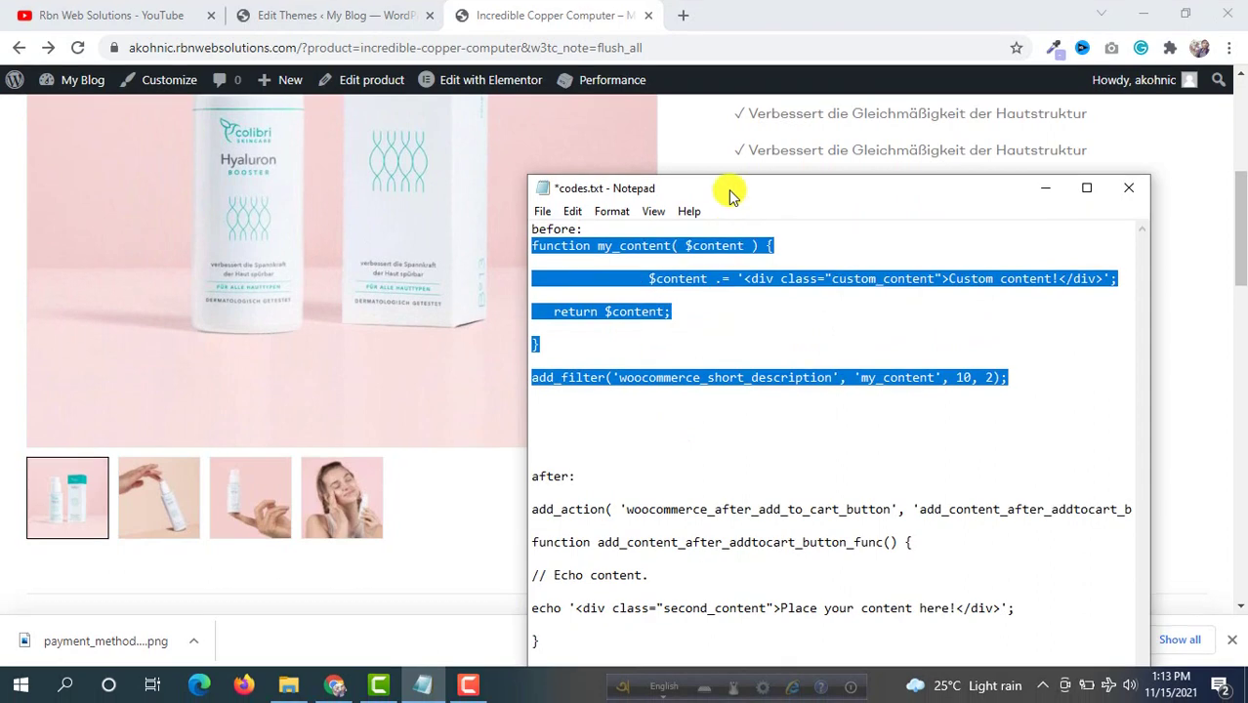
drag(732, 195, 730, 78)
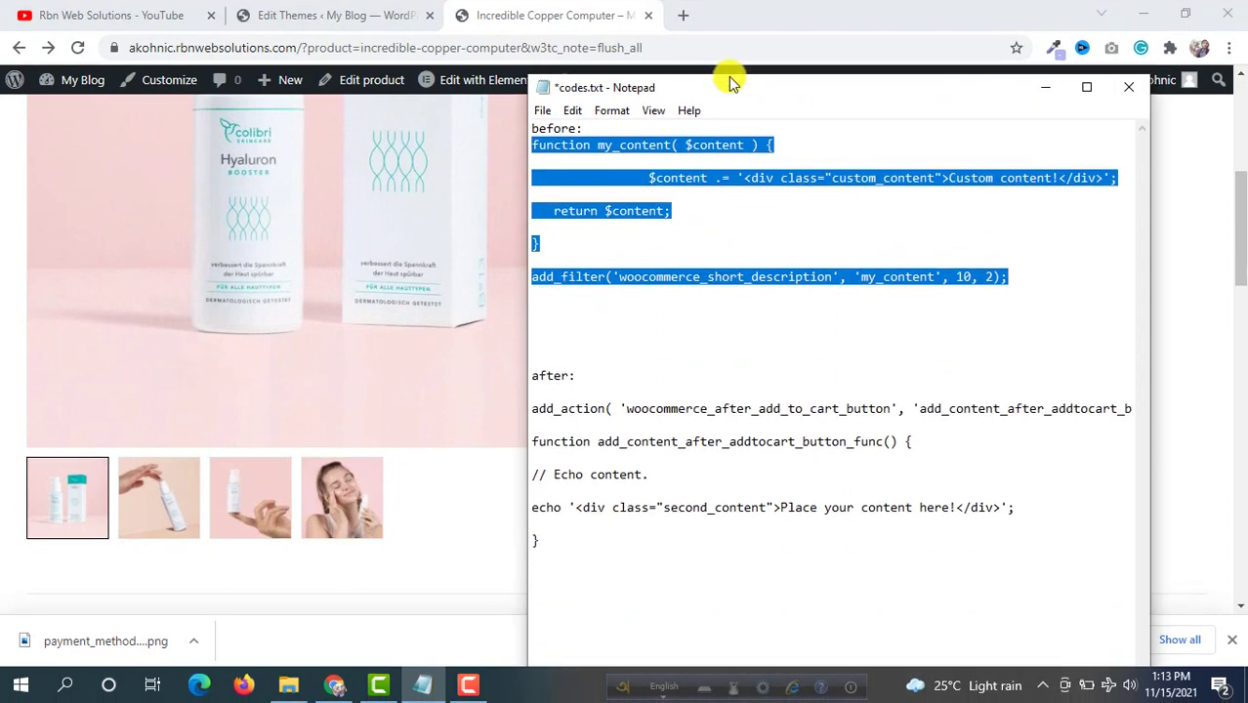
drag(543, 524, 523, 392)
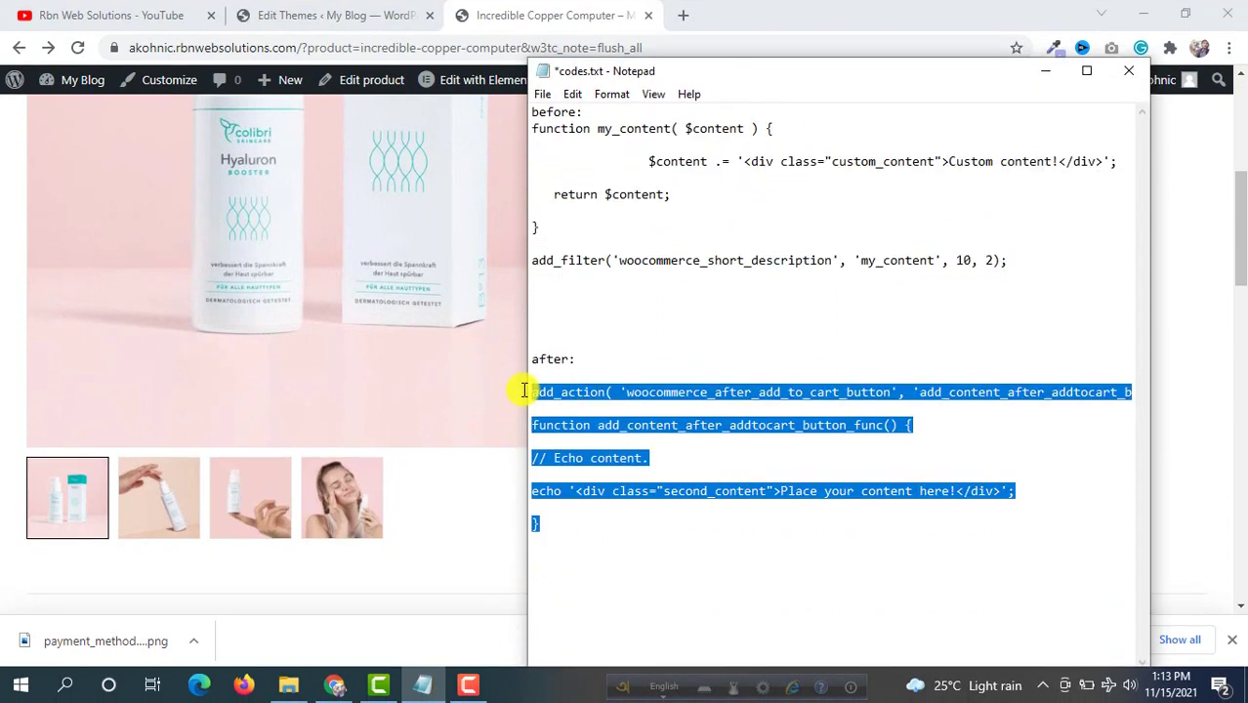
click(326, 8)
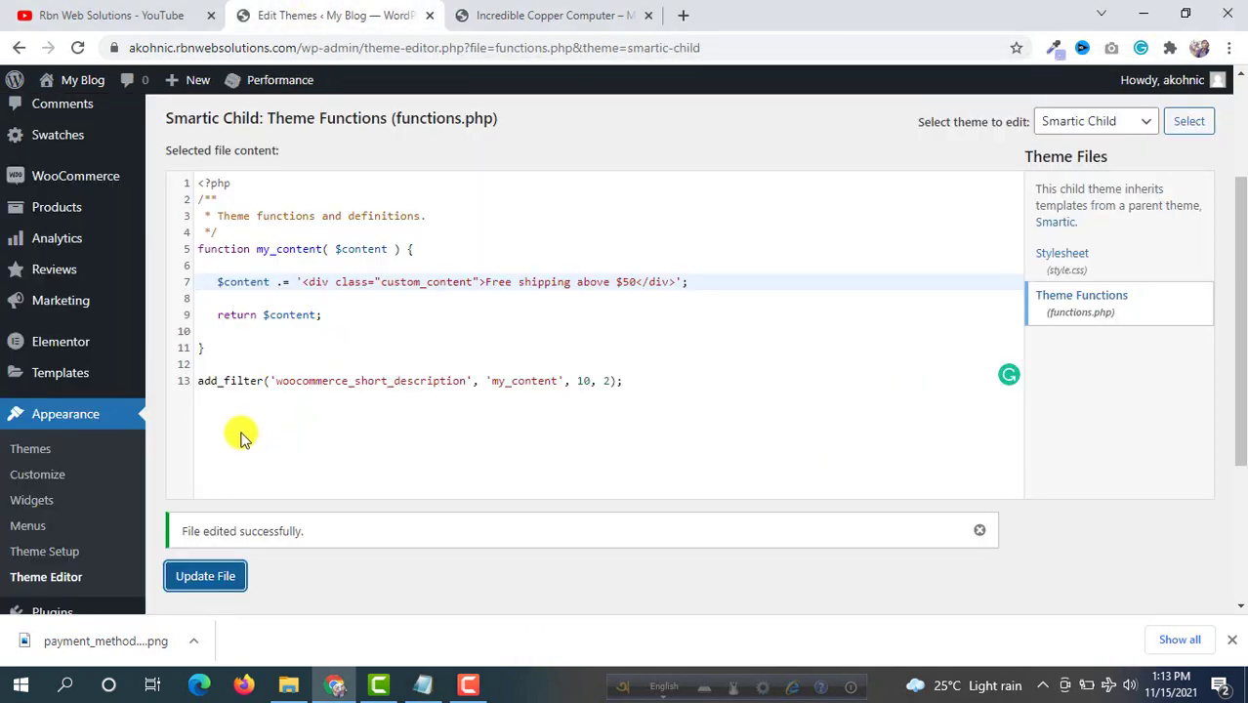
click(243, 436)
key(Return)
key(Return)
key(Return)
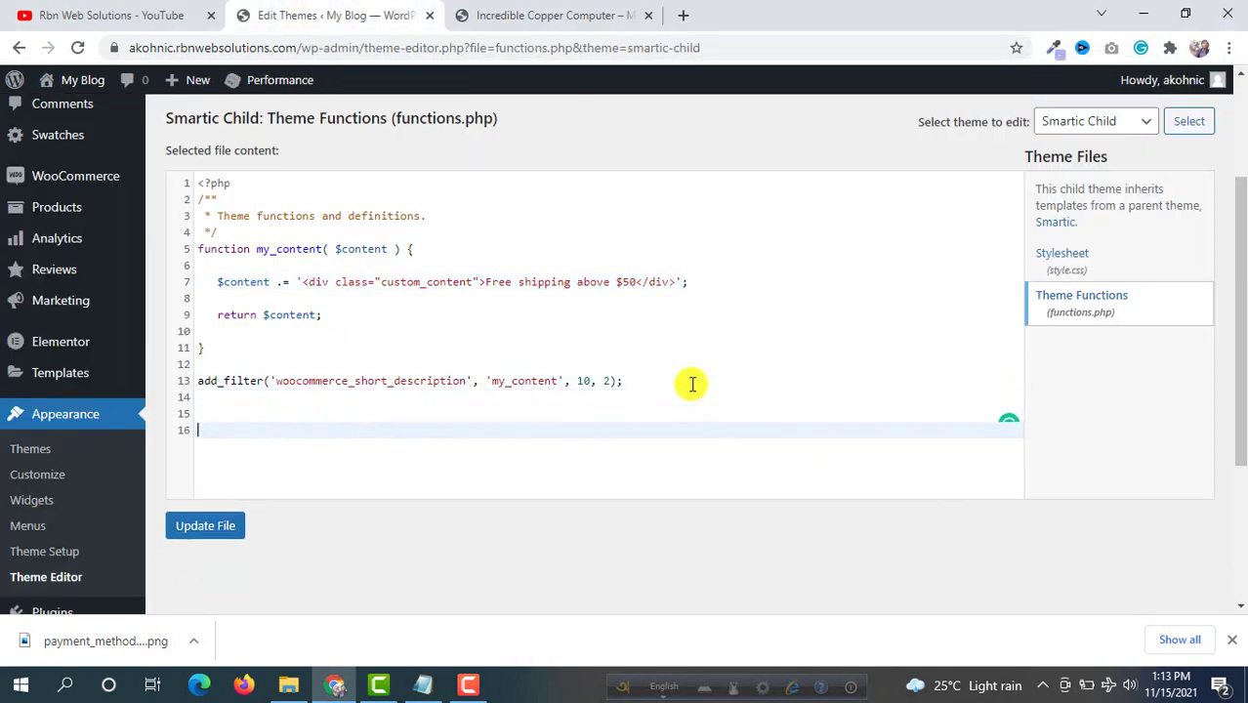
text(add_action( 'woocommerce_after_add_to_cart_button', 'add_content_after_addtocart_button_func' );  function add_content_after_addtocart_button_func() {  // Echo content.  echo '<div class="second_content">Place your content here!</div>';  })
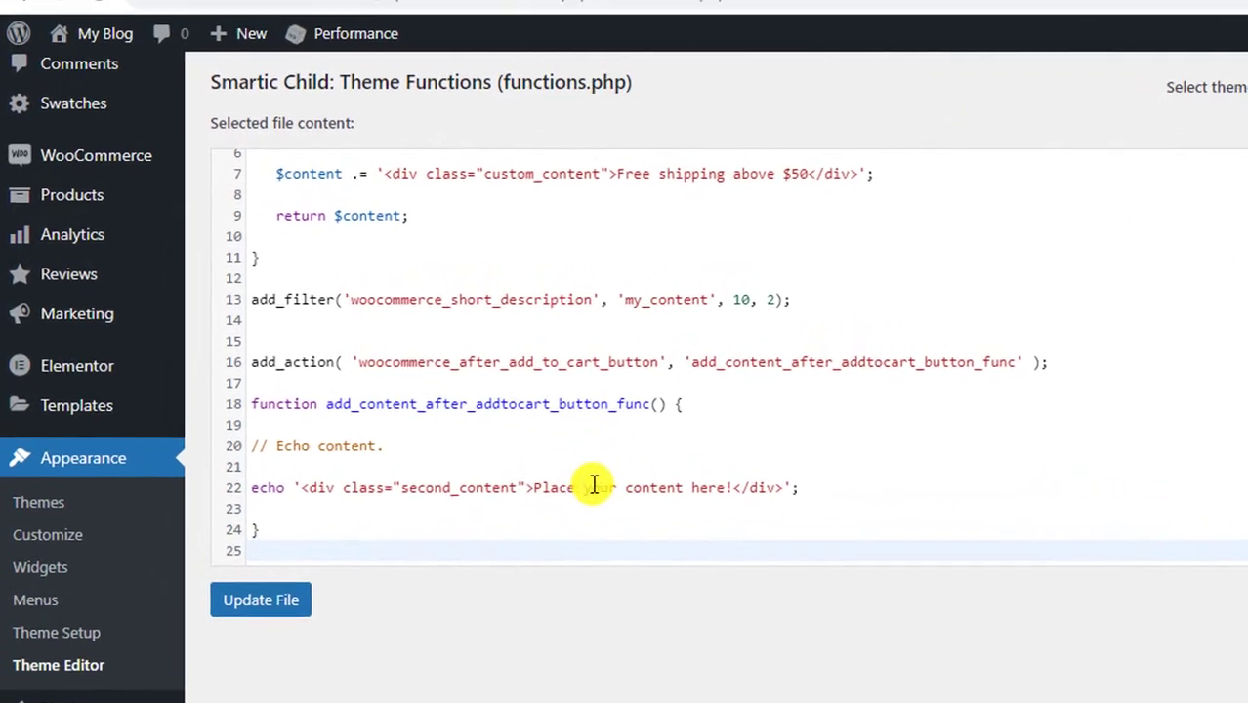
Replace 'Place your content here!' with '30 days money back guarantee' and update the file.
drag(420, 437, 576, 438)
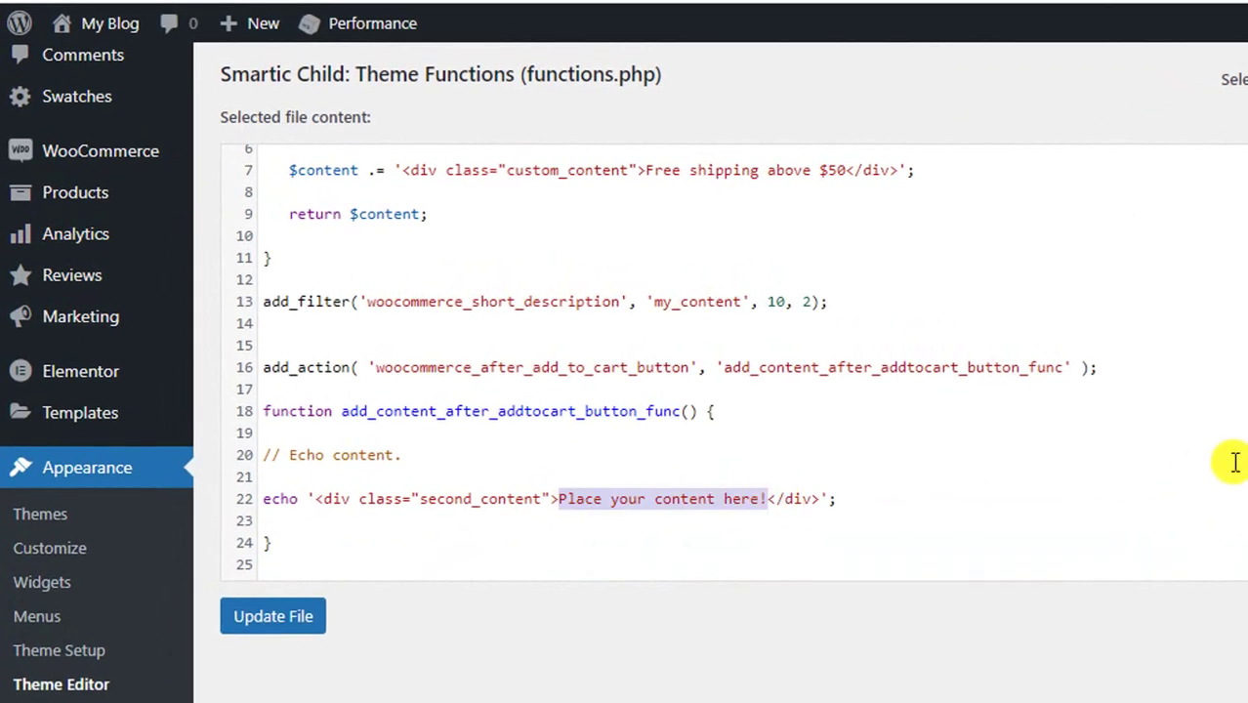
key(BackSpace)
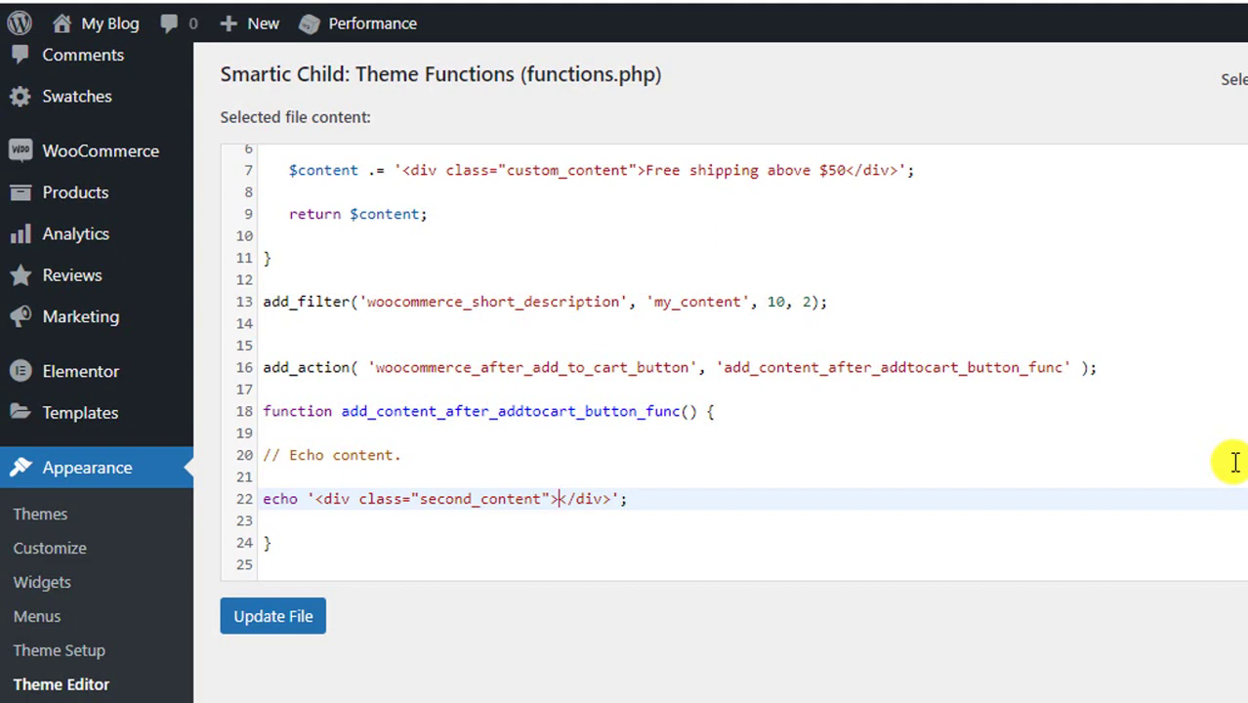
text(30 d)
text(ays money ba)
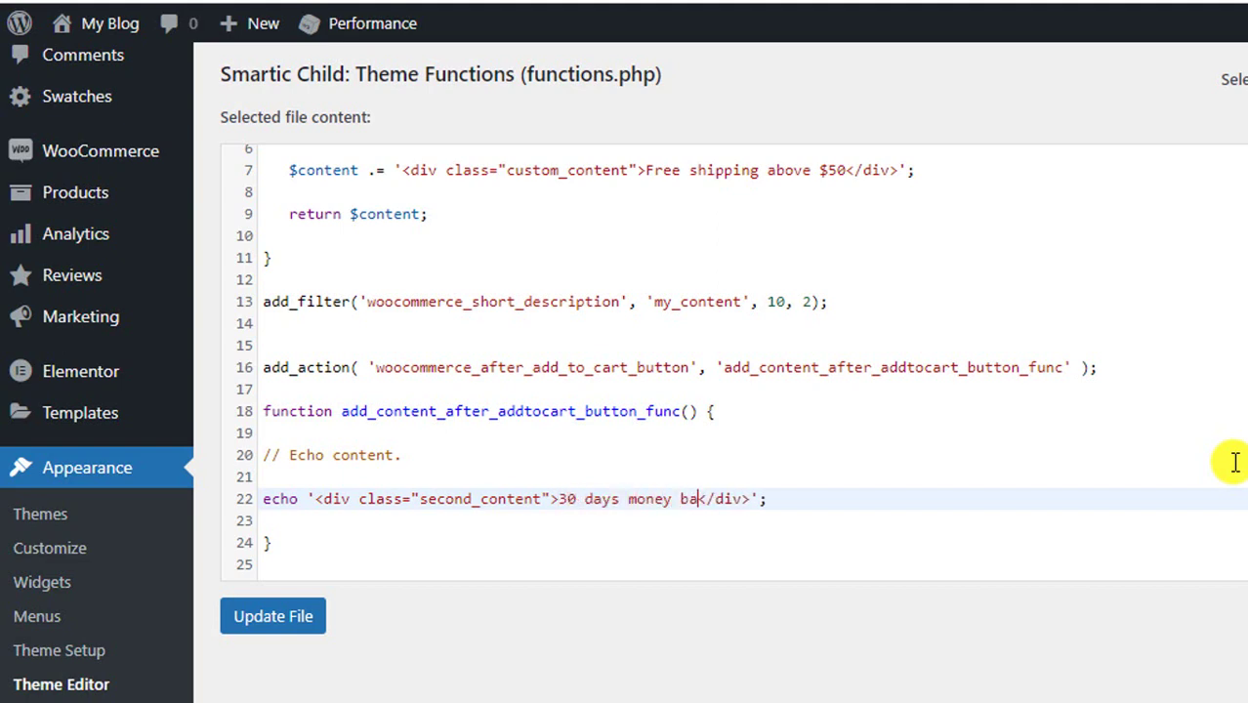
text(ck b)
key(BackSpace)
text(gu)
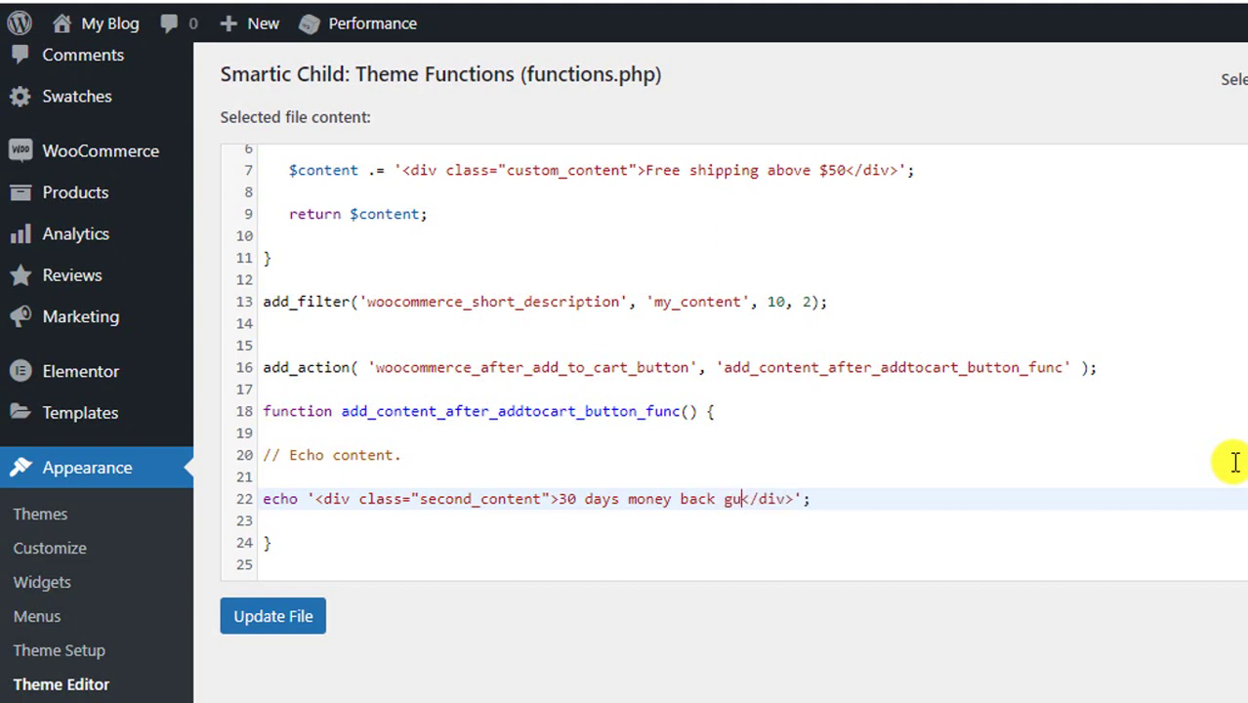
text(rantee)
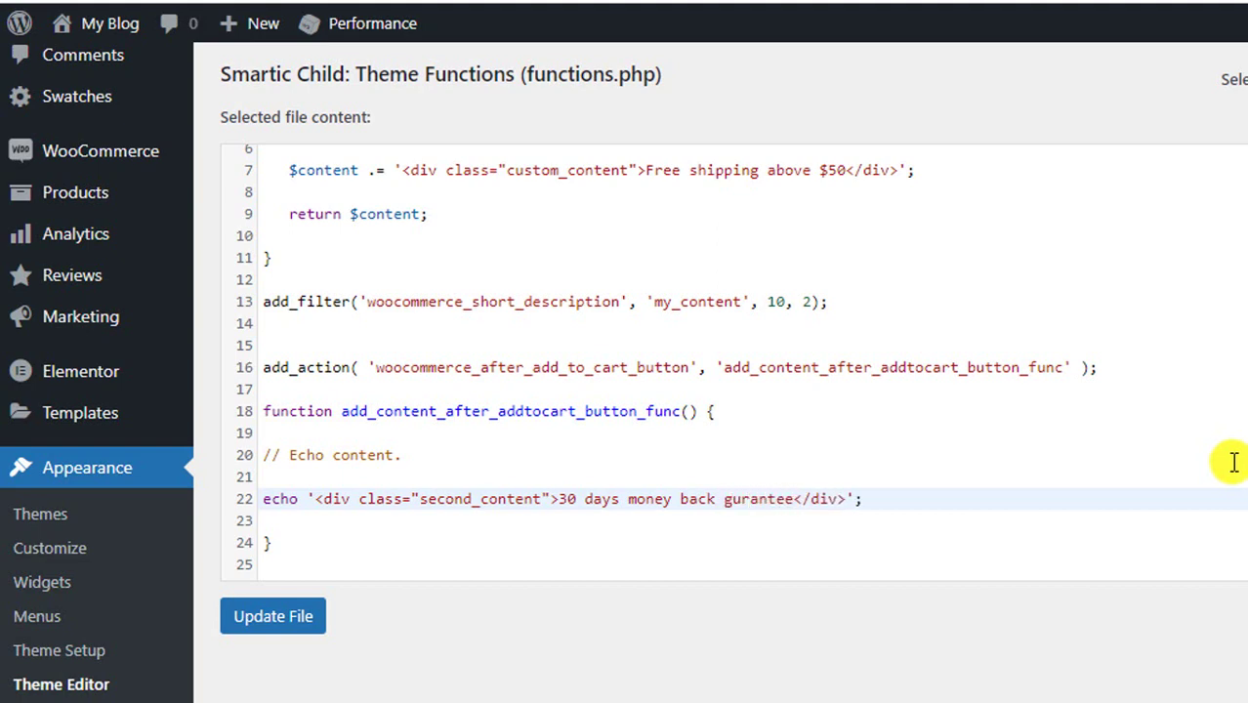
click(743, 500)
text(a)
click(284, 625)
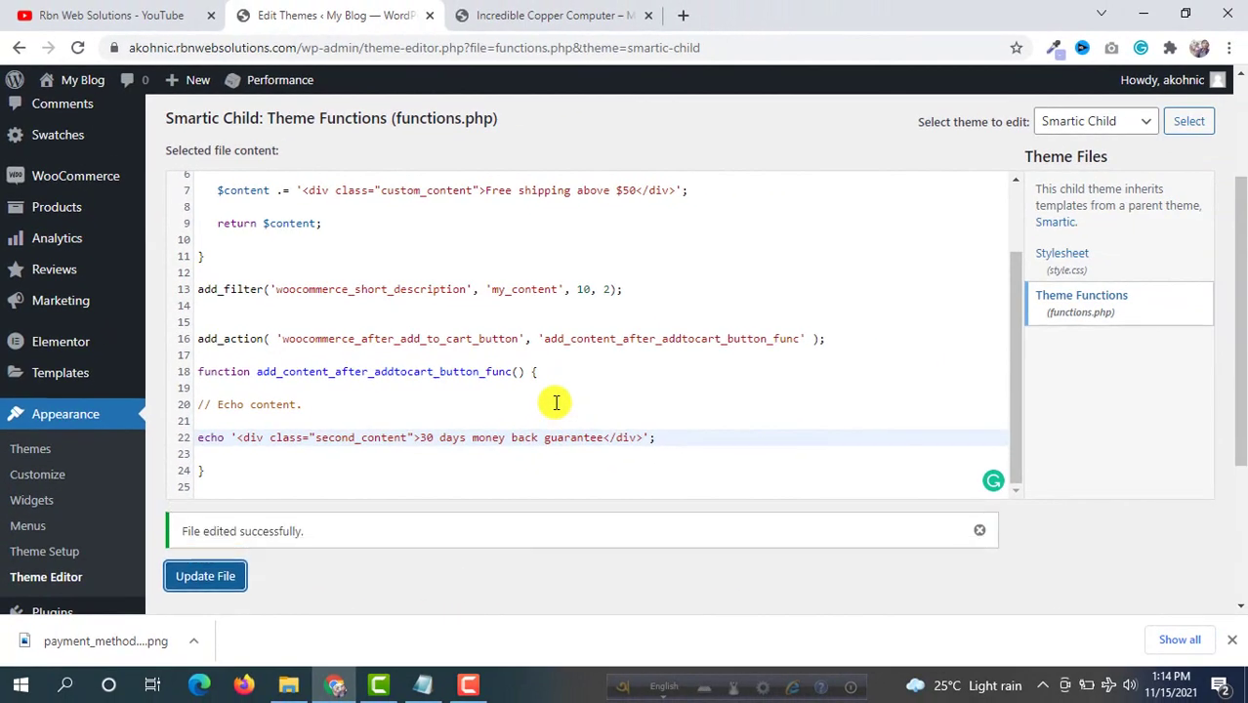
click(547, 14)
Reload the Incredible Copper Computer page to confirm the guarantee line under Add to Cart.
click(77, 48)
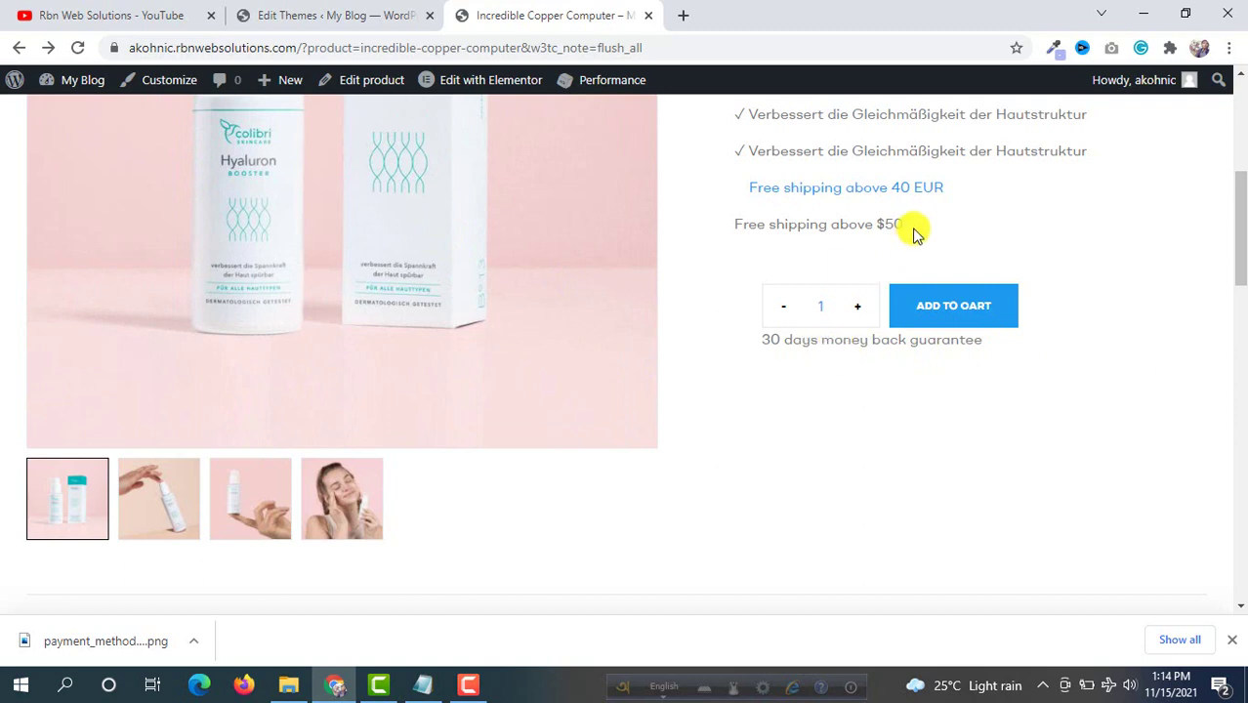
click(332, 16)
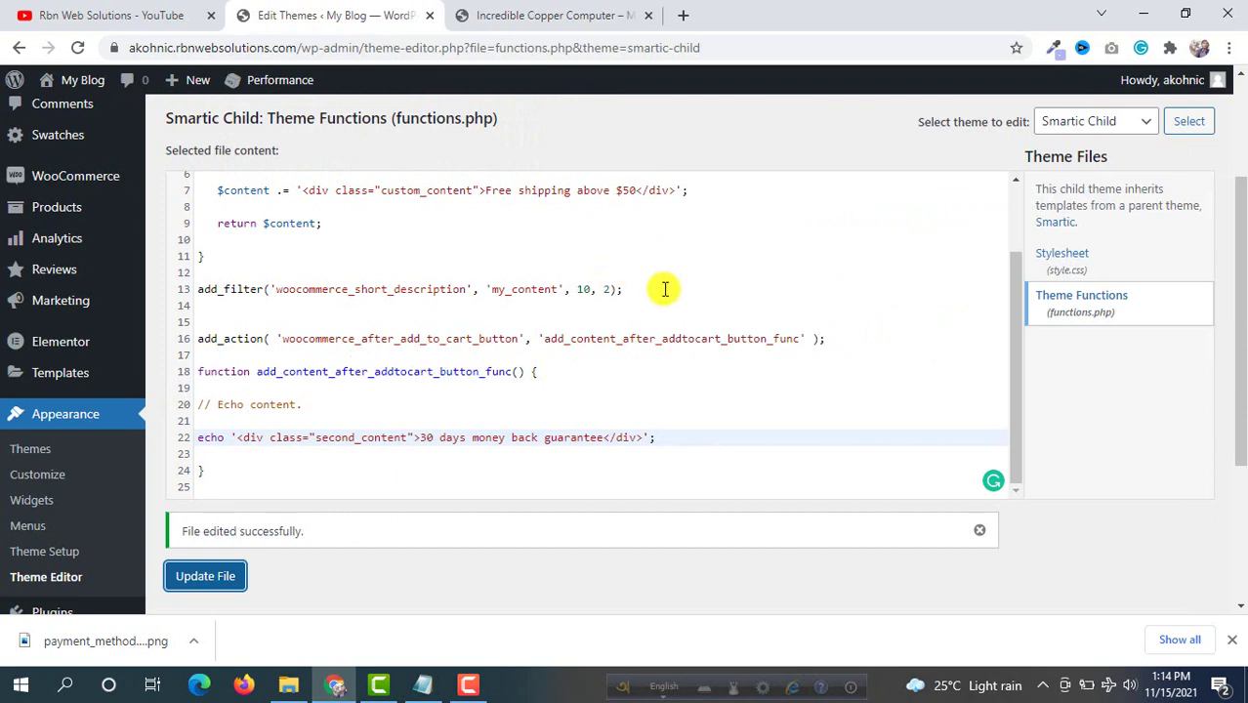
Delete lines 5–13, the my_content function and its add_filter line, from functions.php.
drag(664, 289, 195, 289)
drag(115, 200, 146, 124)
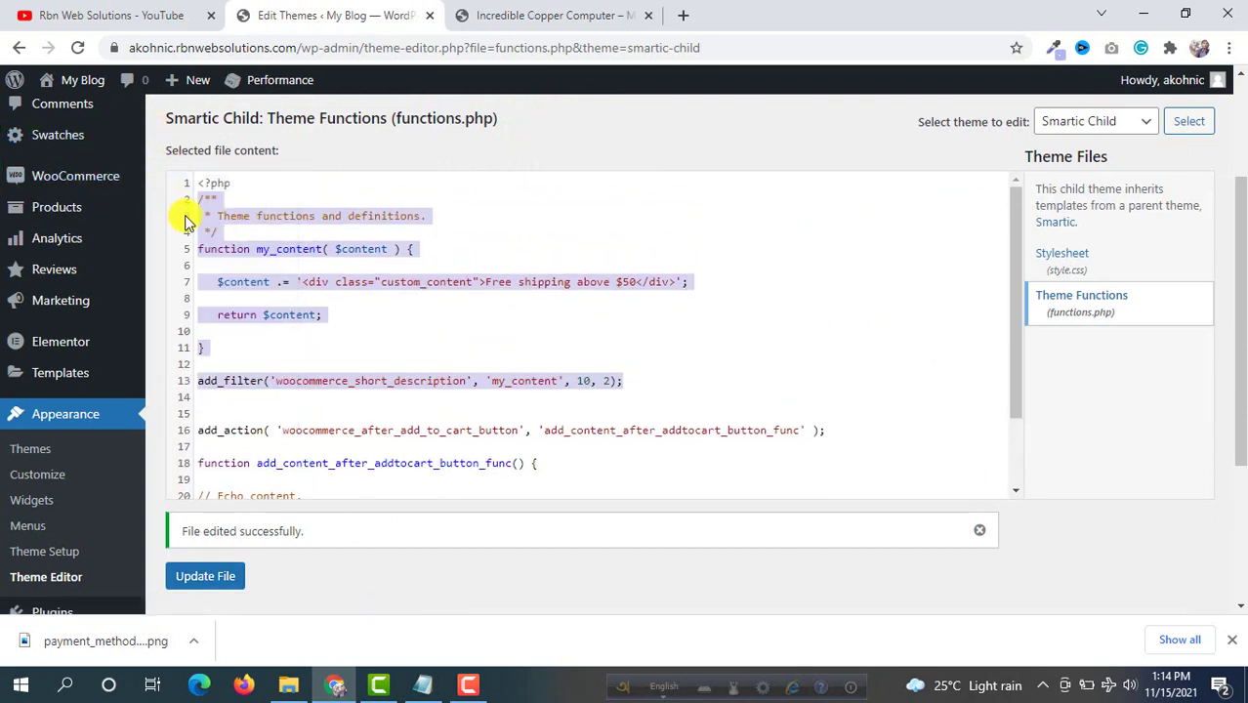
drag(184, 220, 193, 253)
key(Delete)
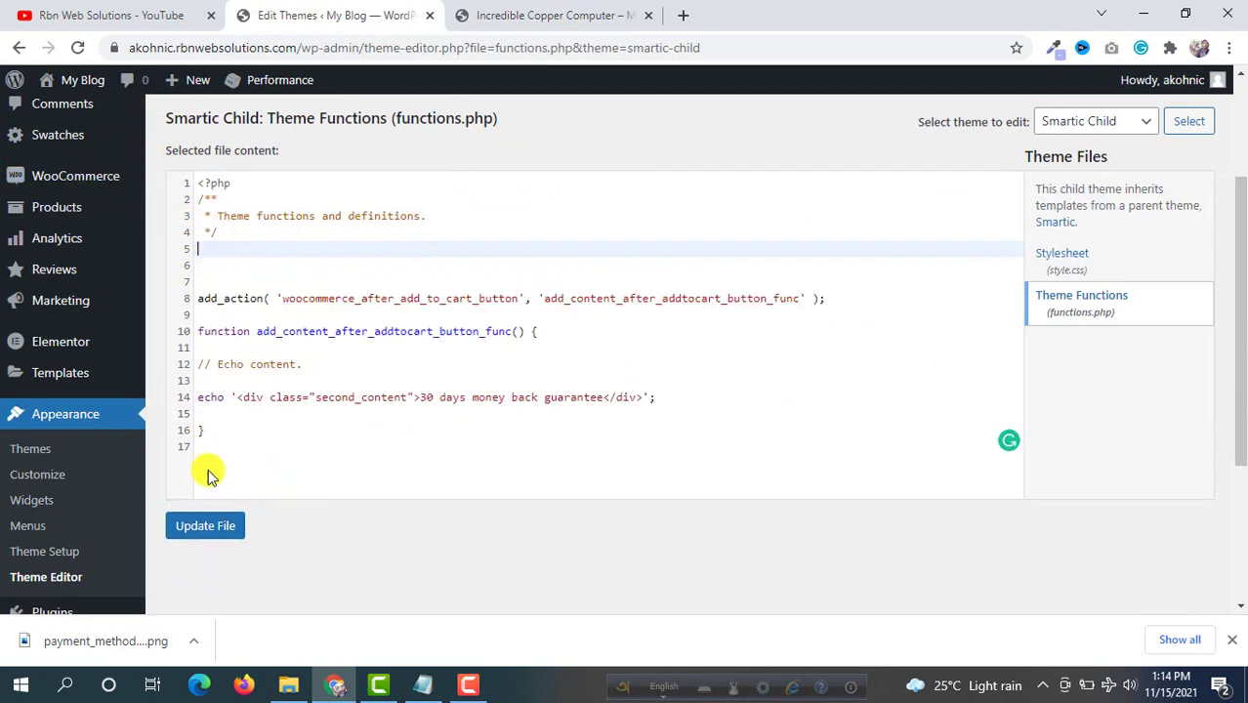
Visit the My Blog home page, then go back to the Incredible Copper Computer product page.
click(535, 12)
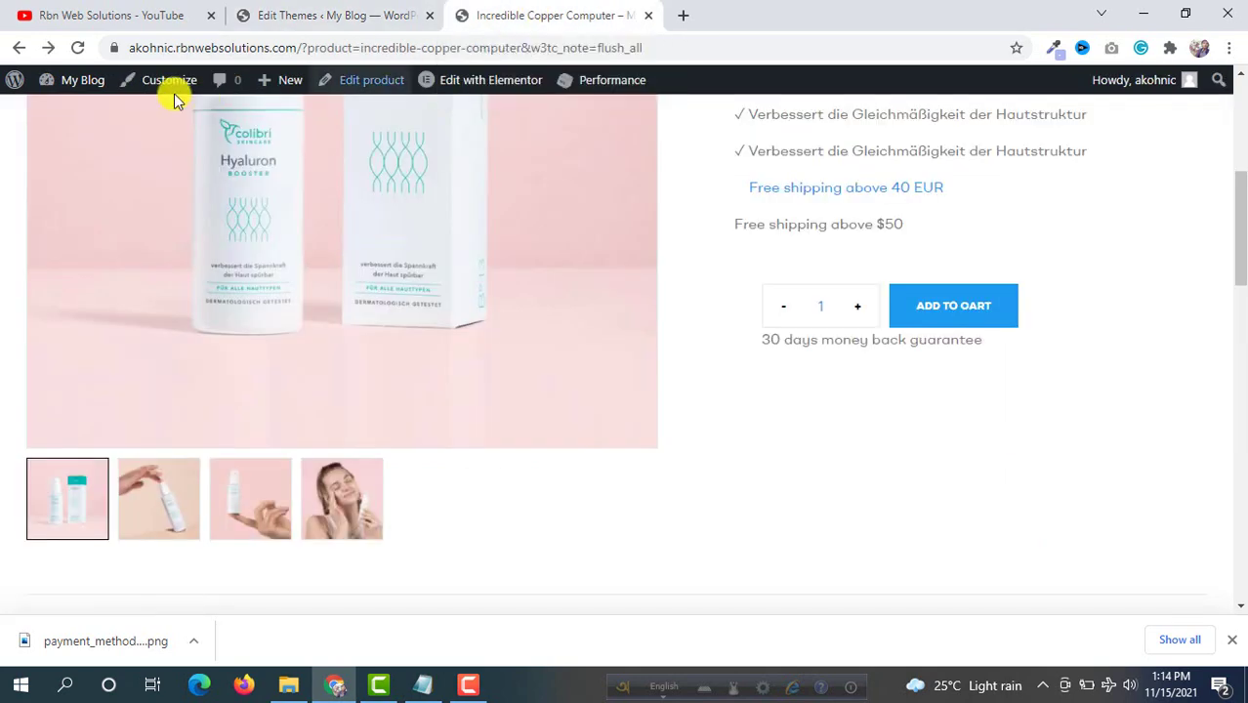
click(51, 47)
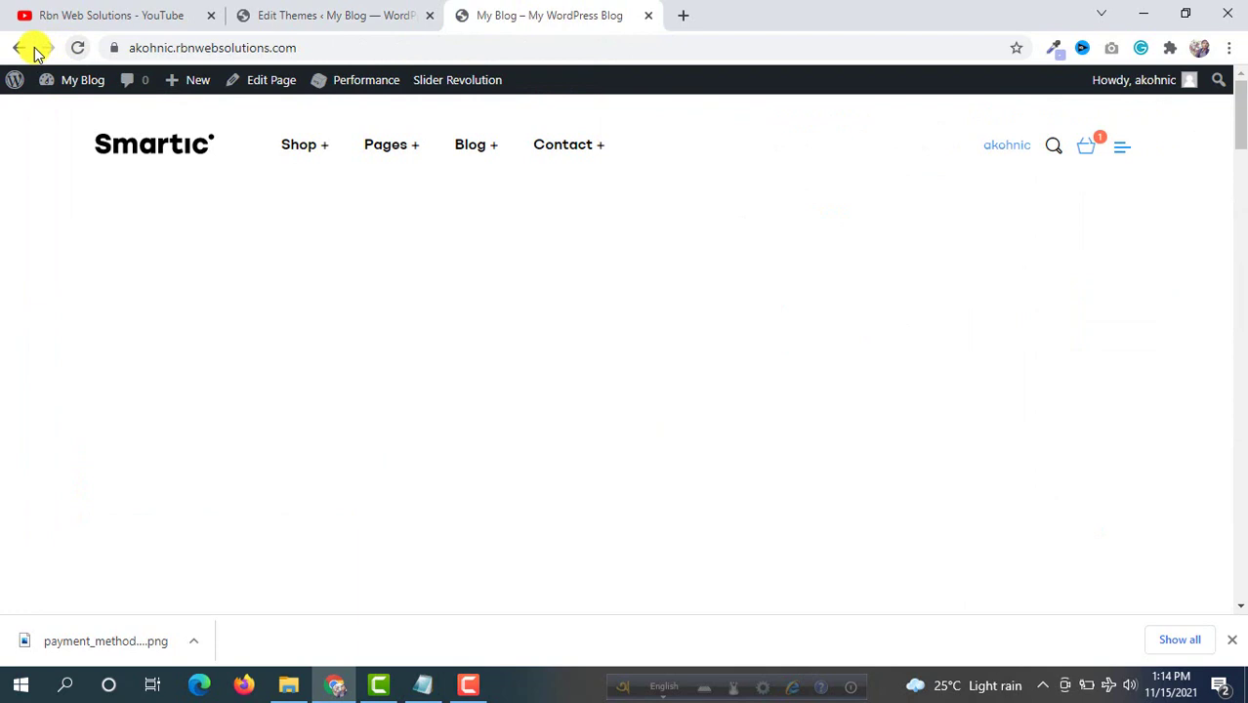
click(19, 47)
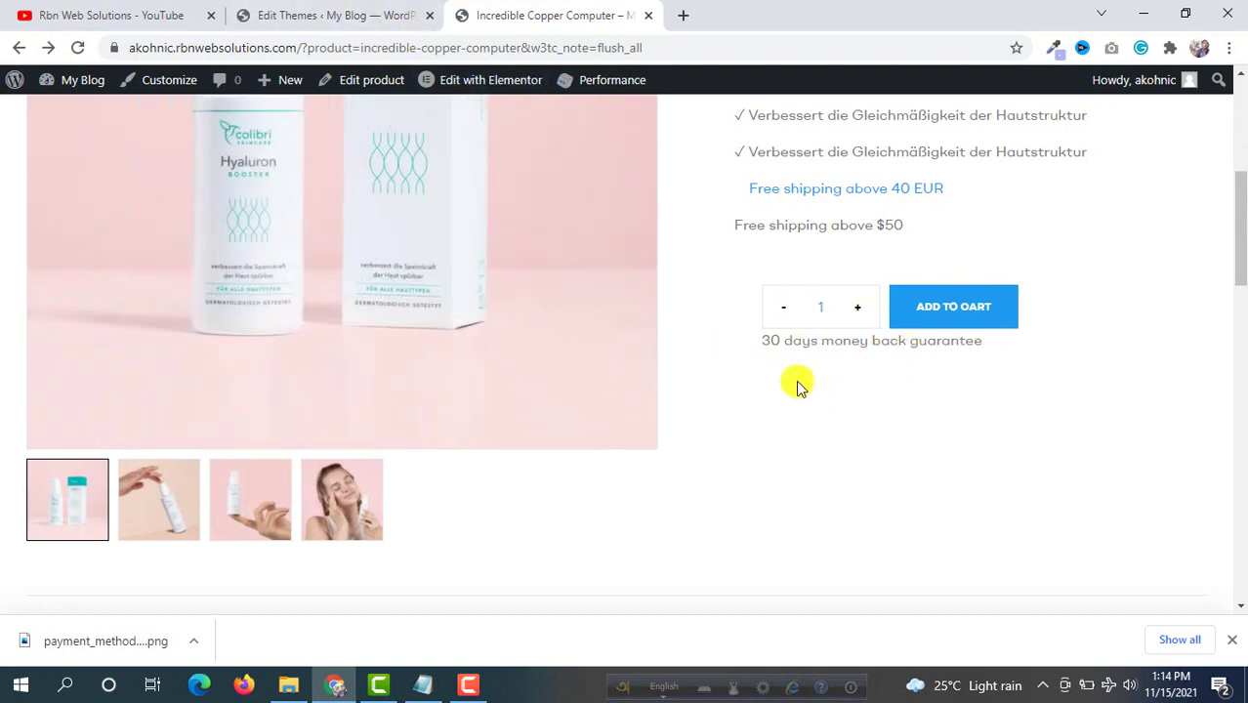
Open Appearance > Customize in a new browser tab.
click(262, 16)
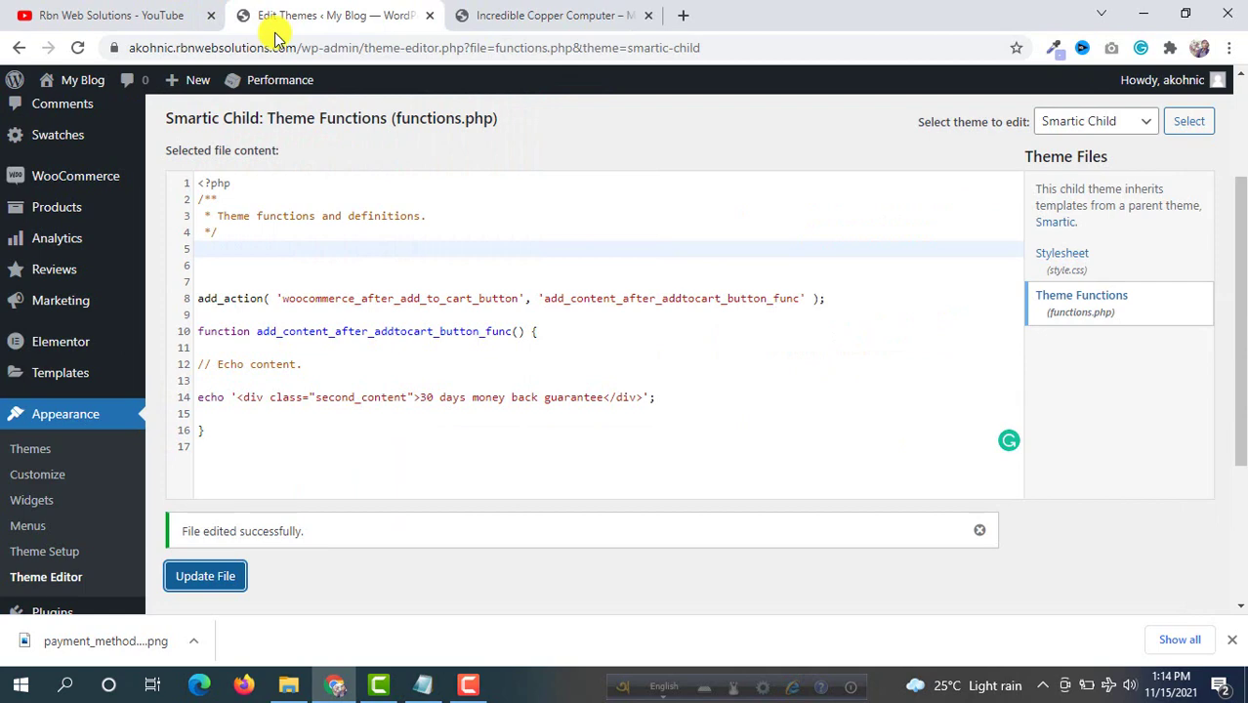
right_click(29, 473)
click(136, 250)
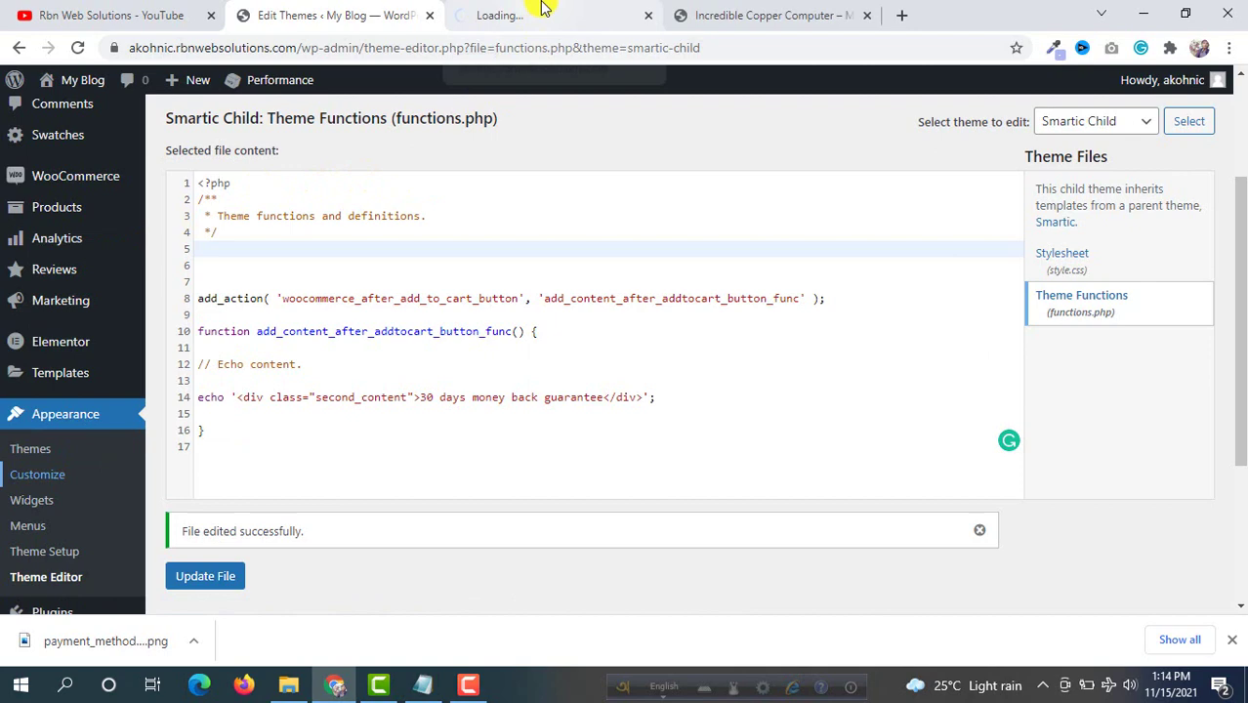
click(538, 9)
click(361, 15)
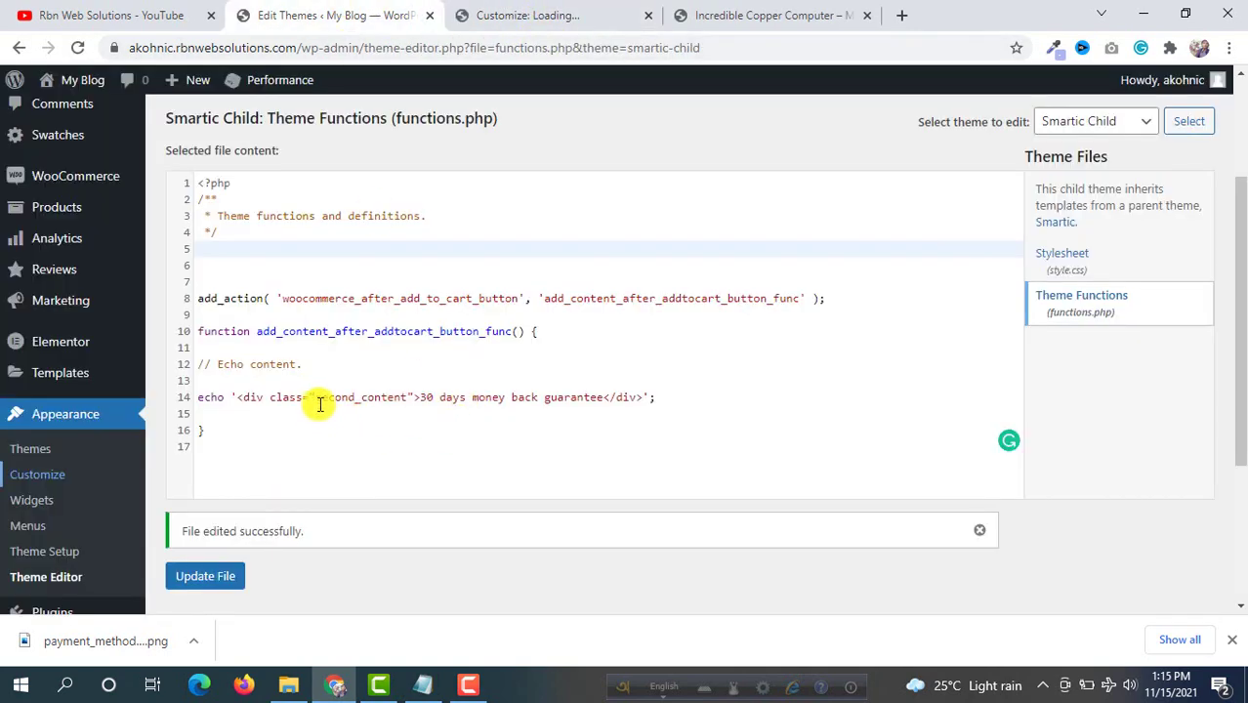
Rename the guarantee div's class from second_content to customtex and copy the new name.
drag(315, 398, 401, 397)
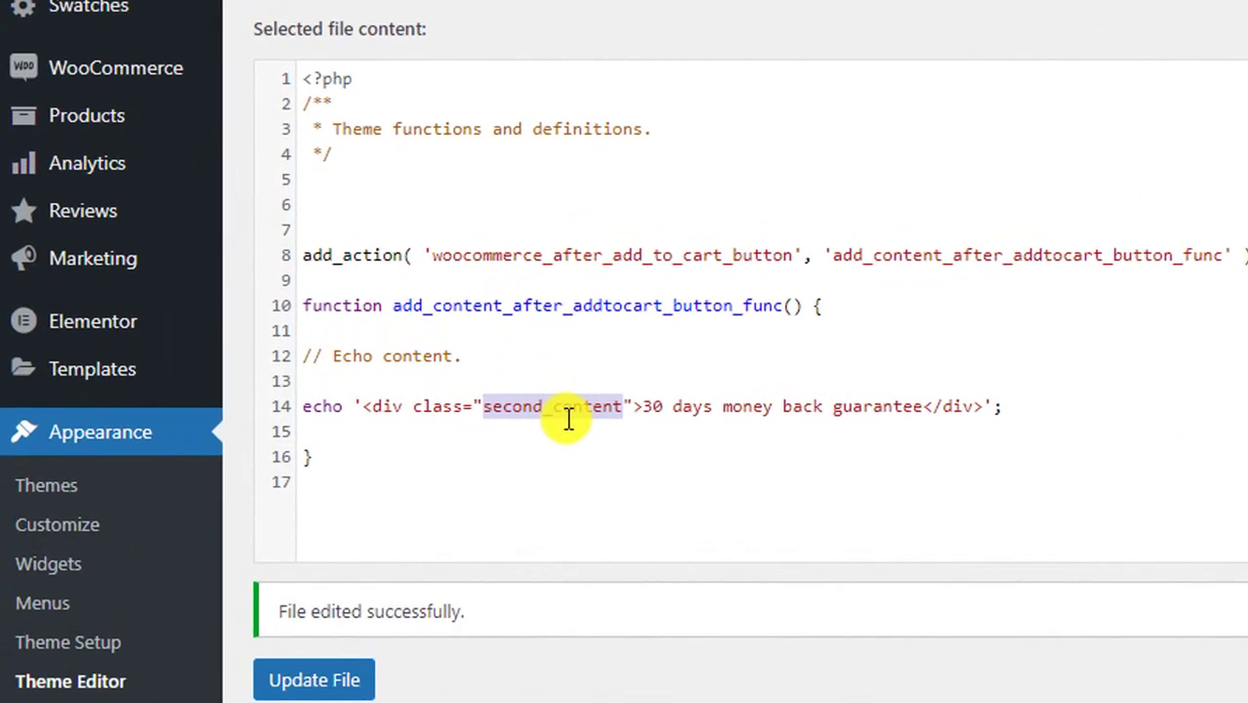
text(custom)
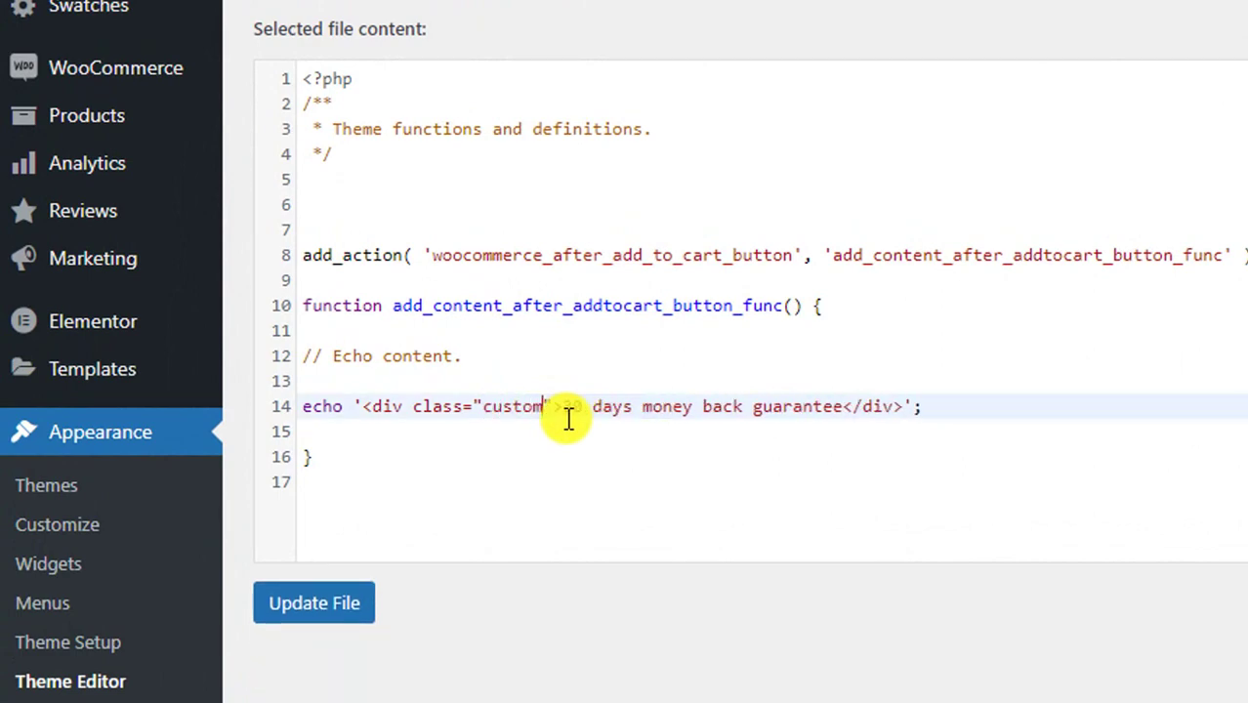
text(tex)
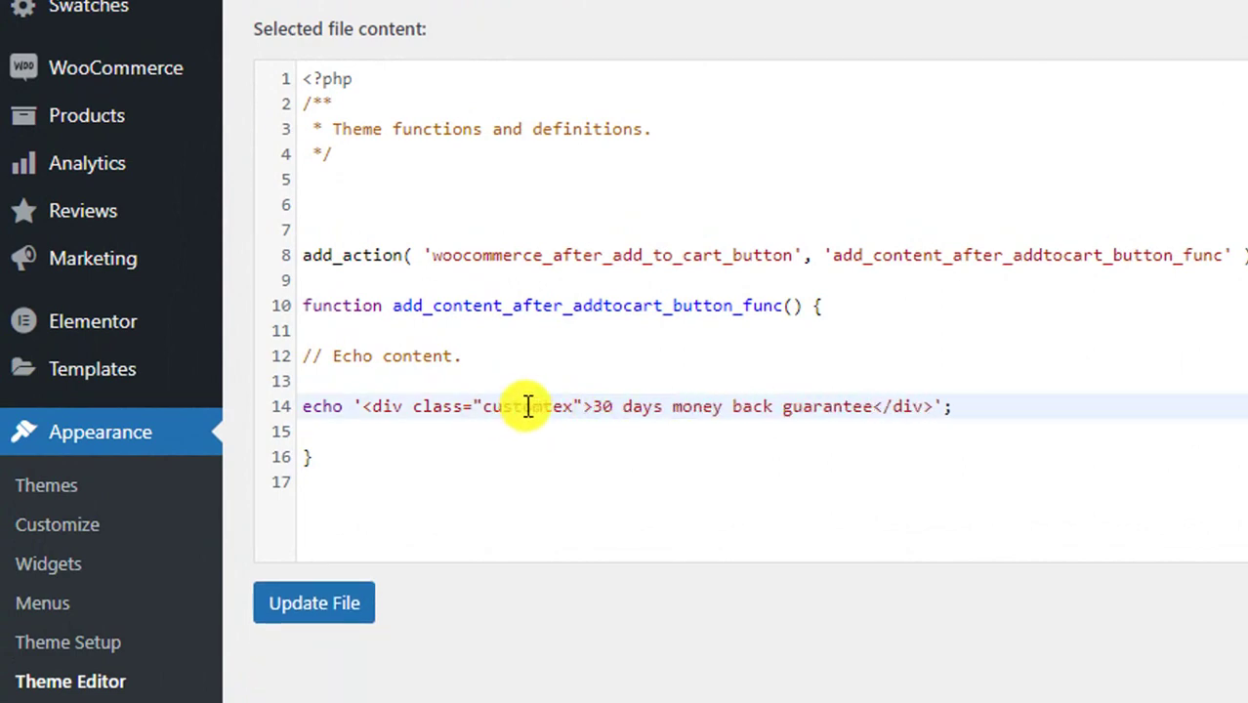
double_click(528, 407)
right_click(527, 406)
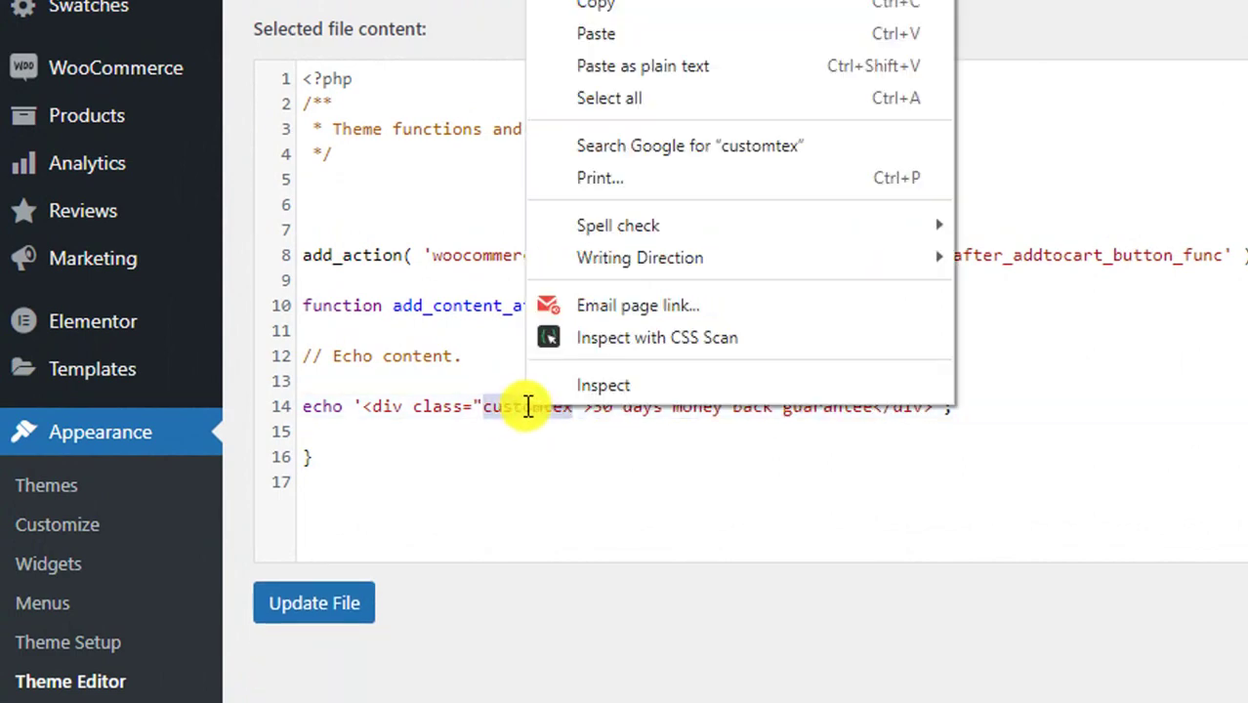
click(625, 9)
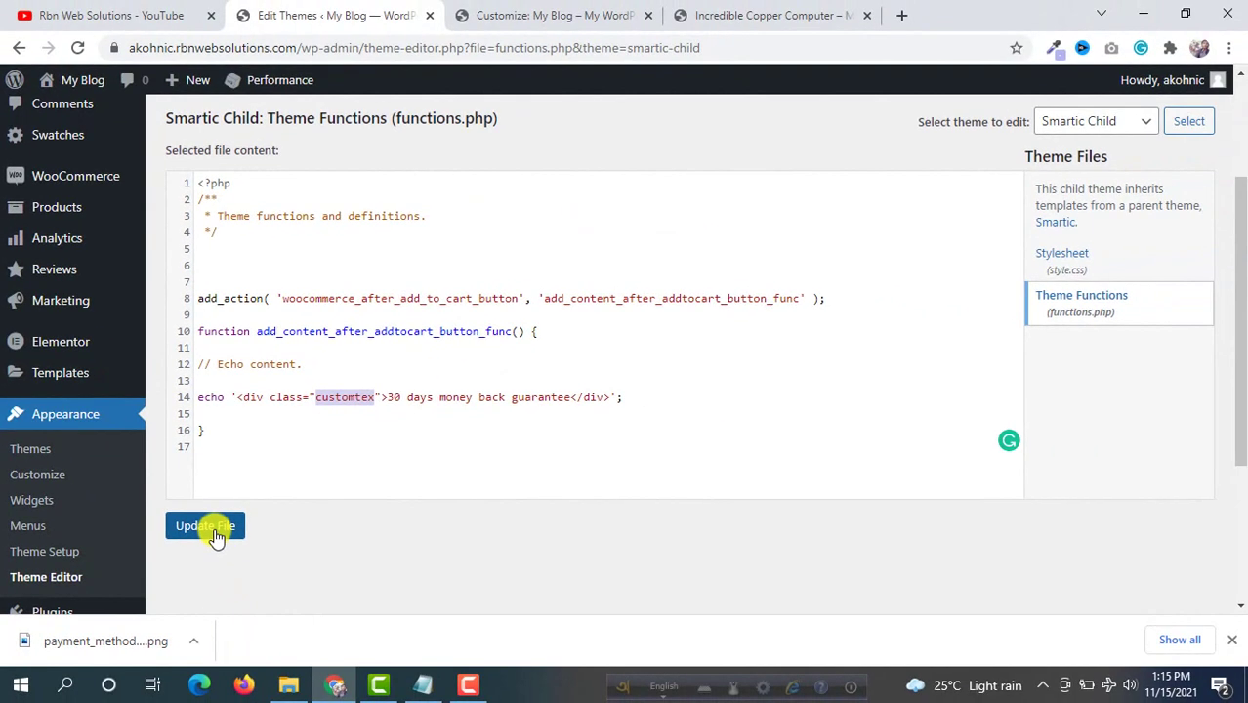
click(209, 528)
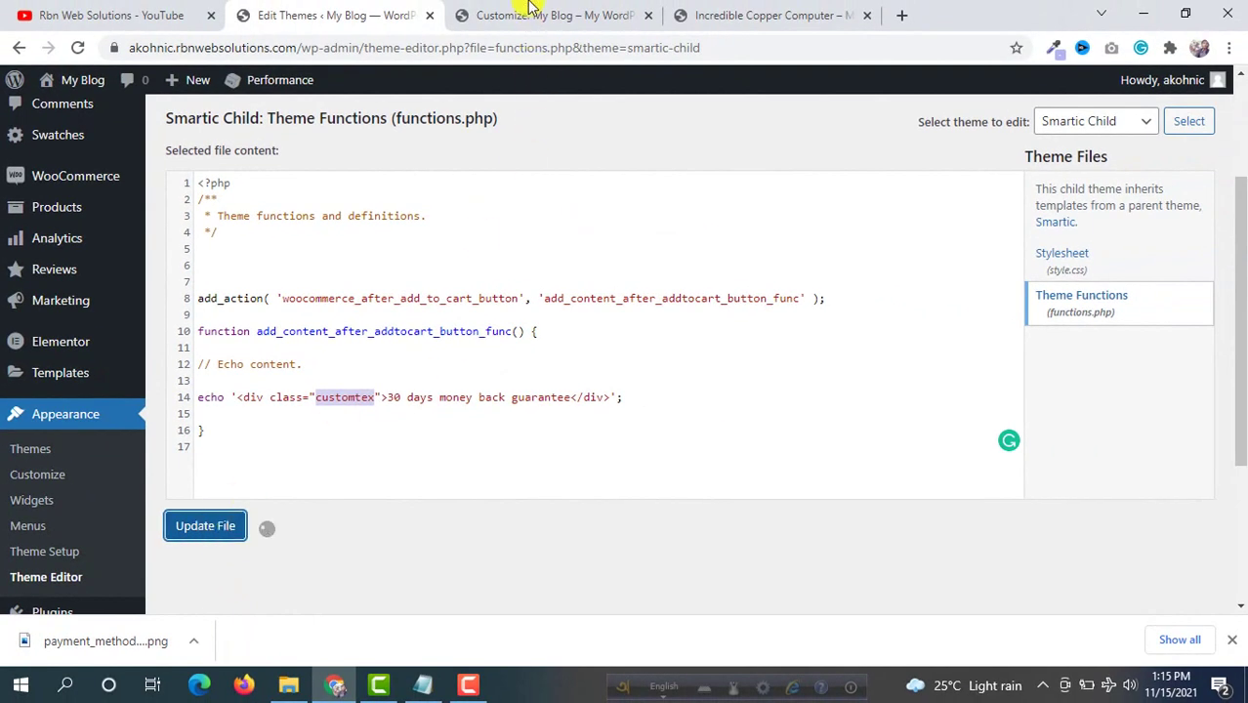
Open Additional CSS in the Customizer and start a new line after the existing rules.
click(527, 10)
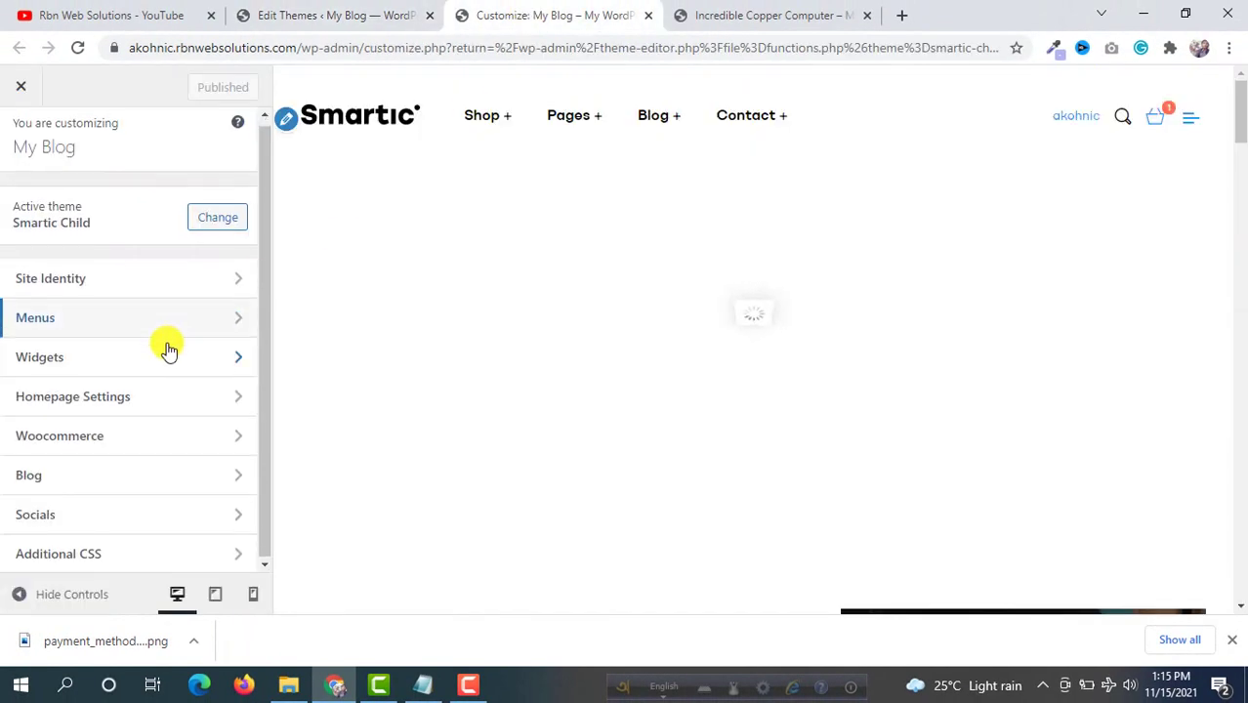
click(159, 556)
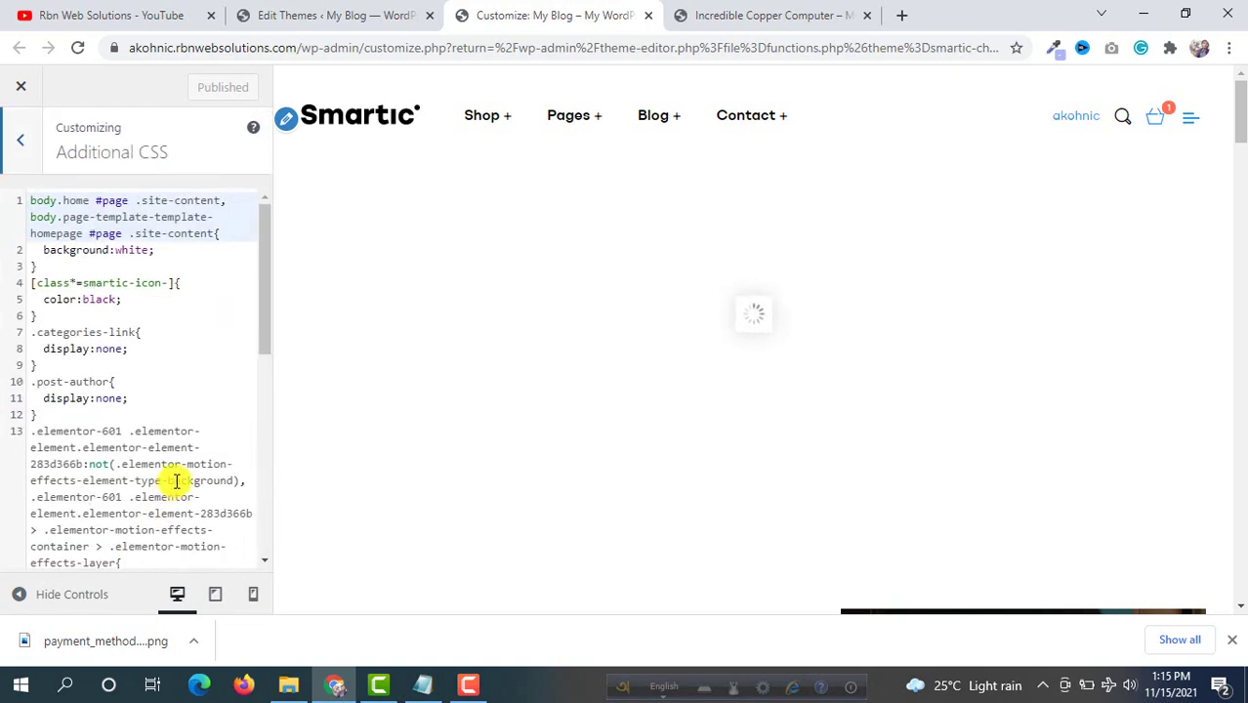
scroll(175, 480, down, 2)
scroll(172, 478, down, 3)
scroll(118, 527, down, 1)
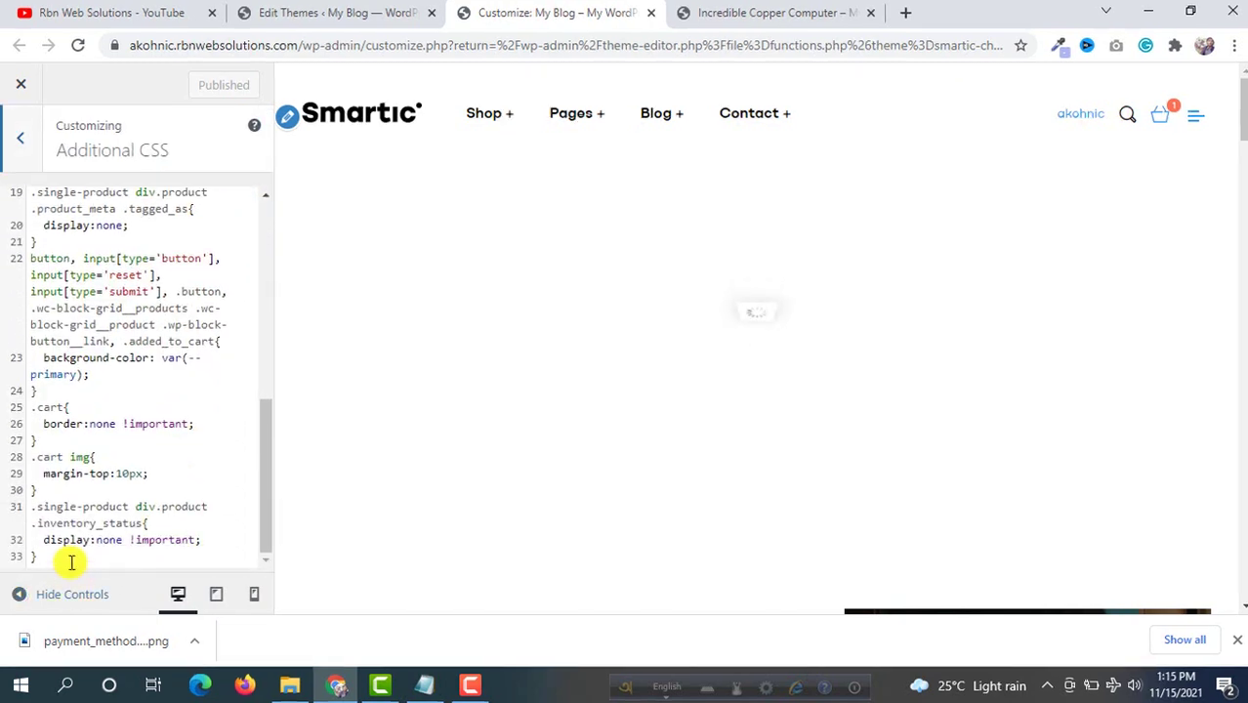
click(71, 562)
key(Return)
key(Return)
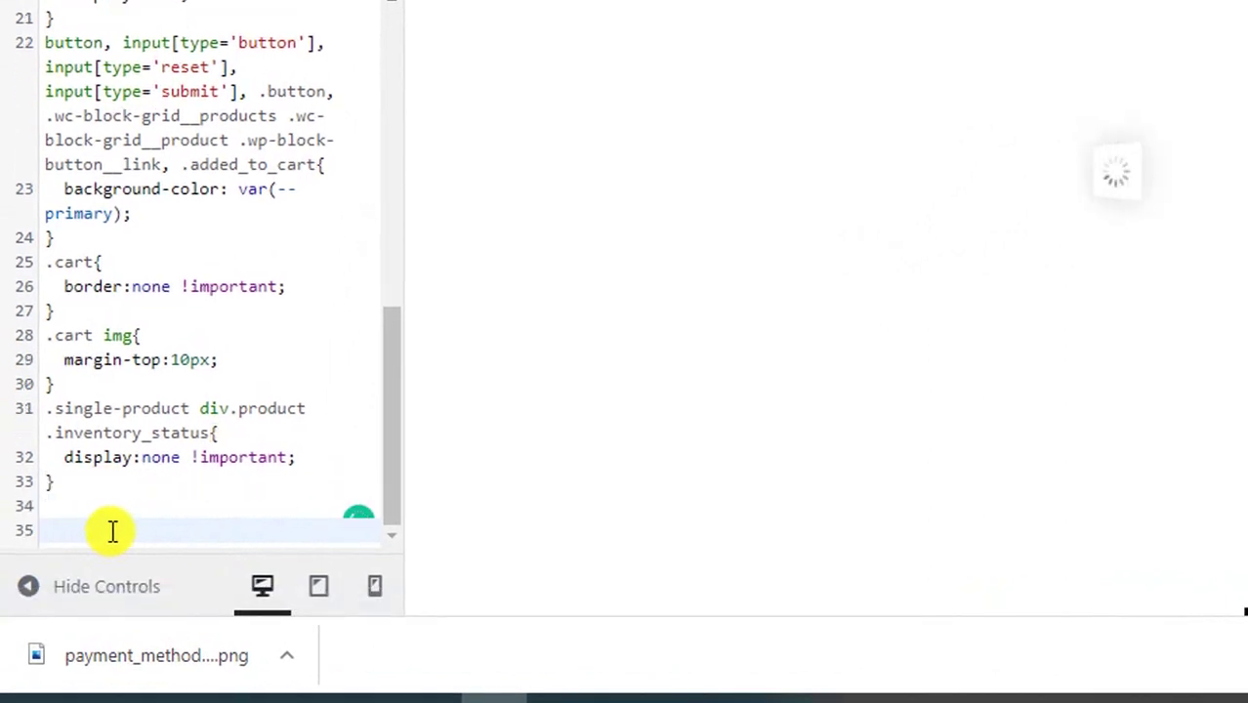
Write the CSS rule .customtex { background: black; color: white; }.
text(customtex)
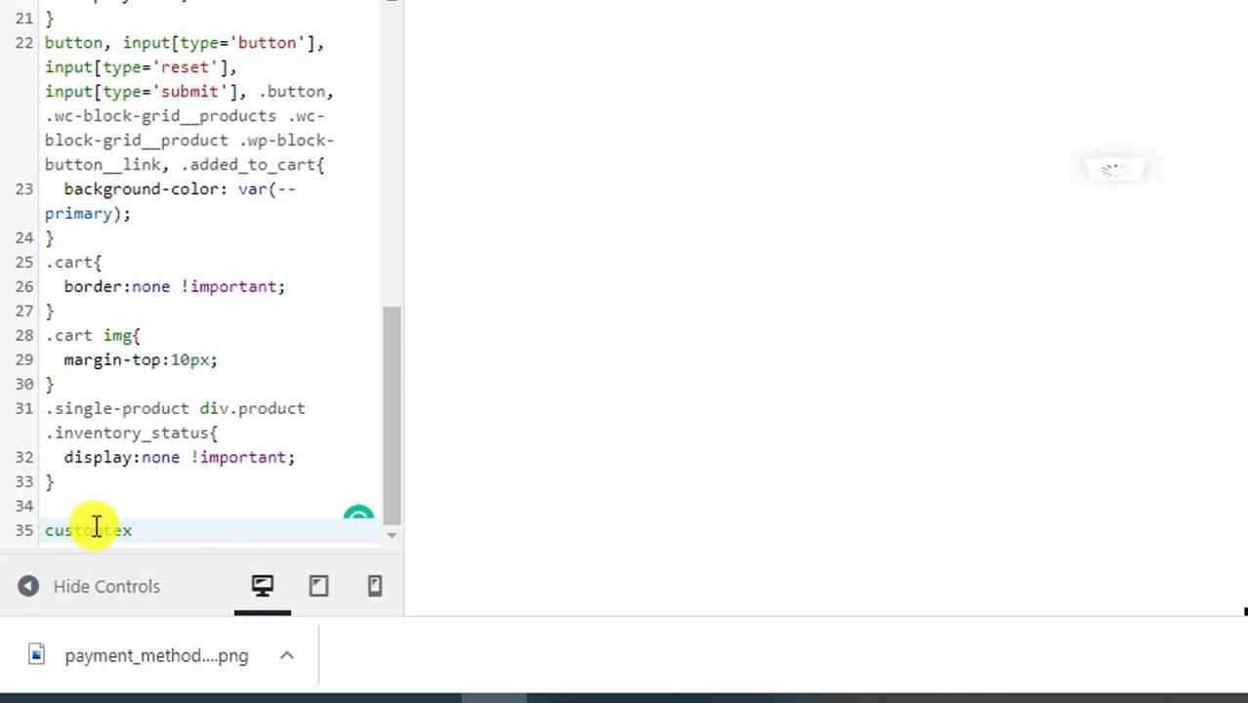
key(Home)
text(.)
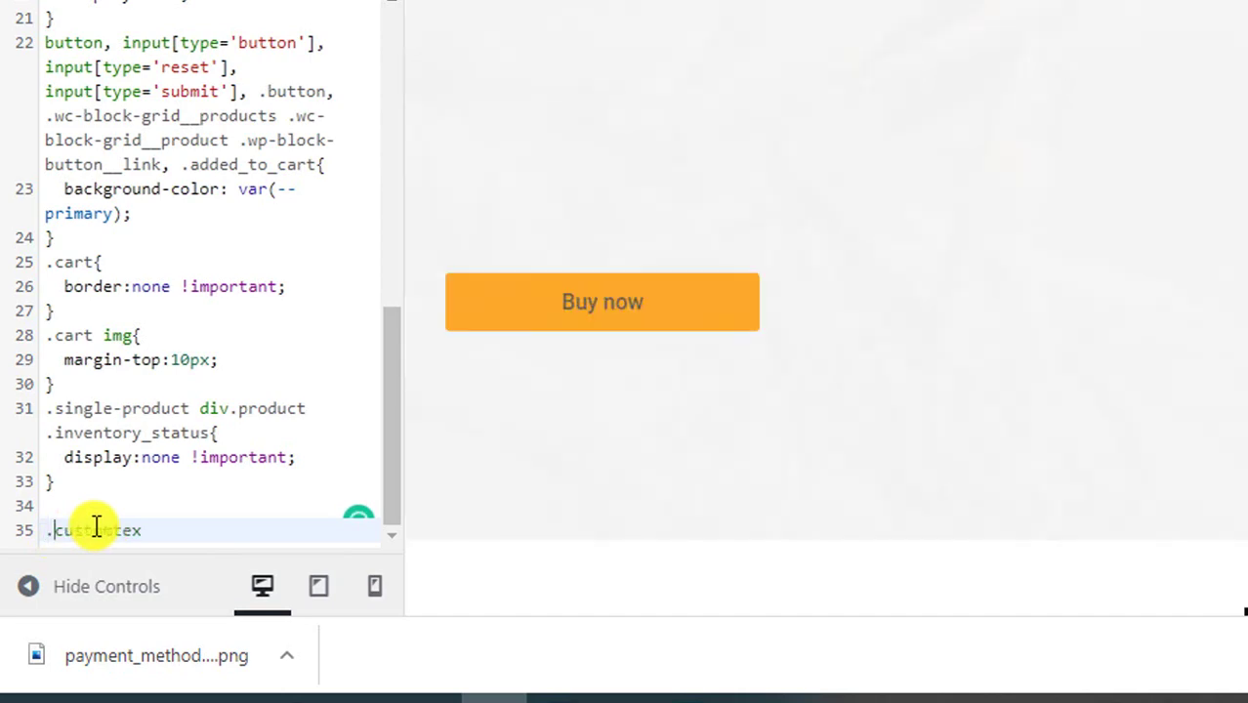
key(End)
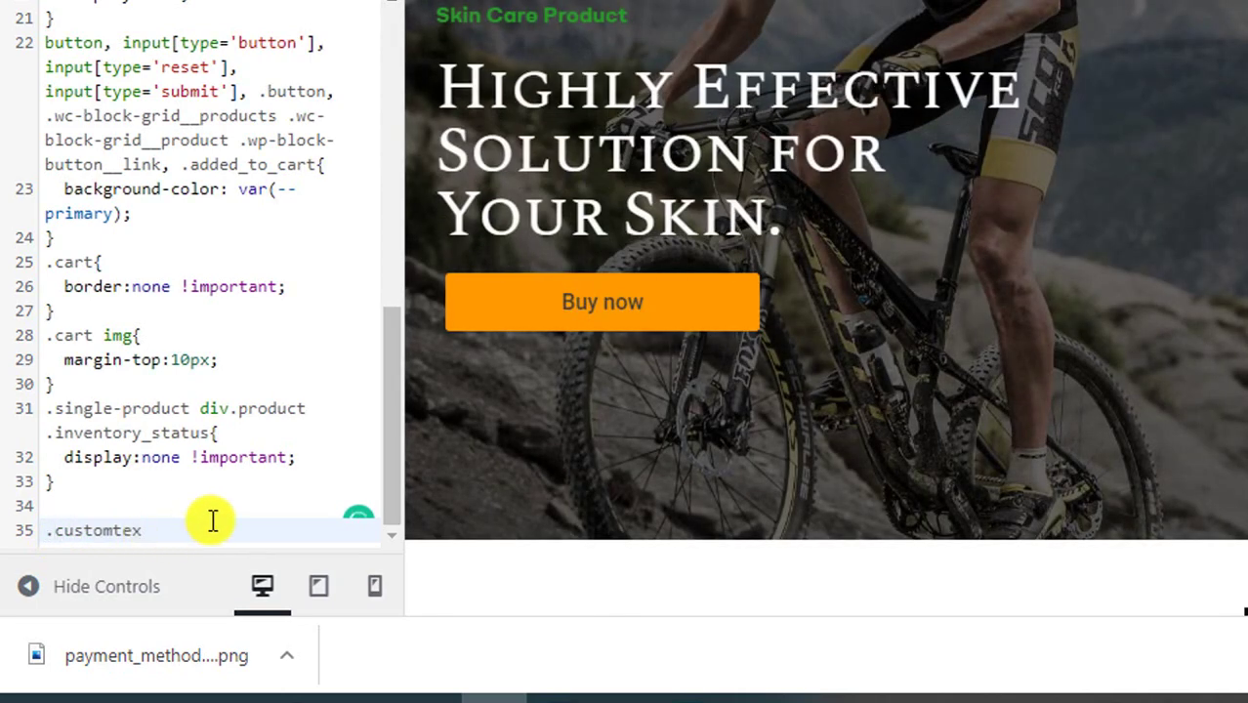
key(Return)
text(ba)
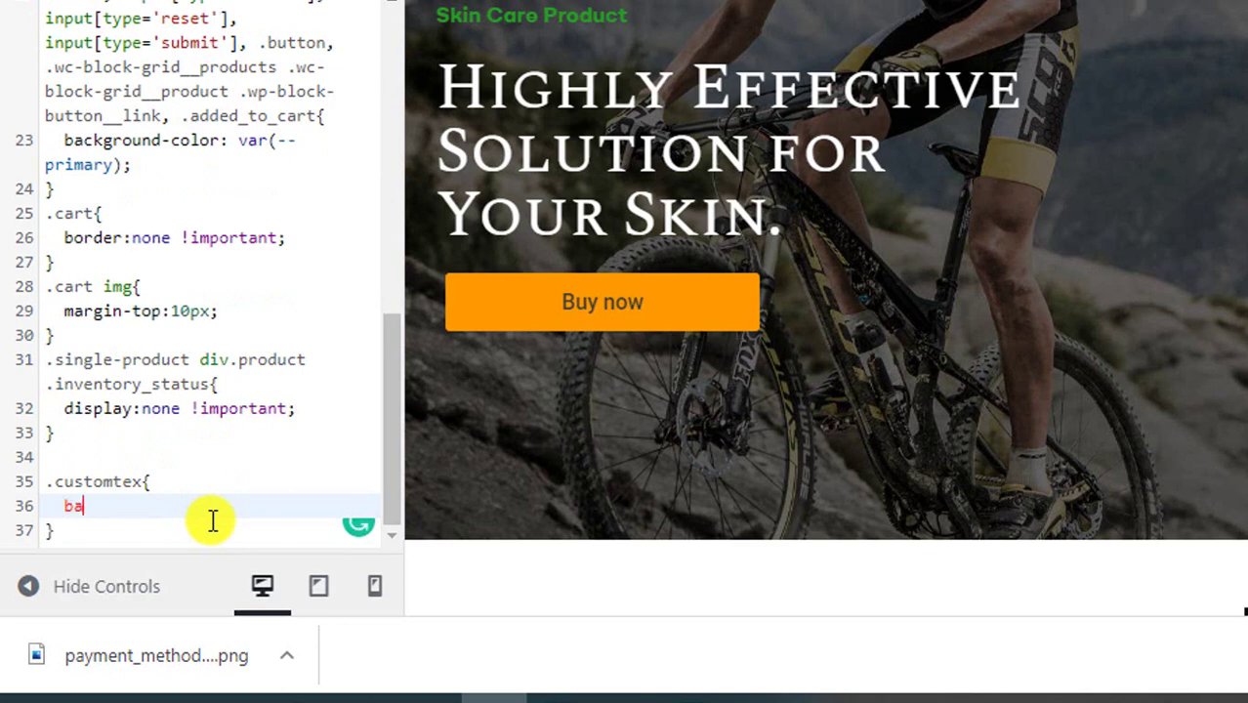
text(ckground)
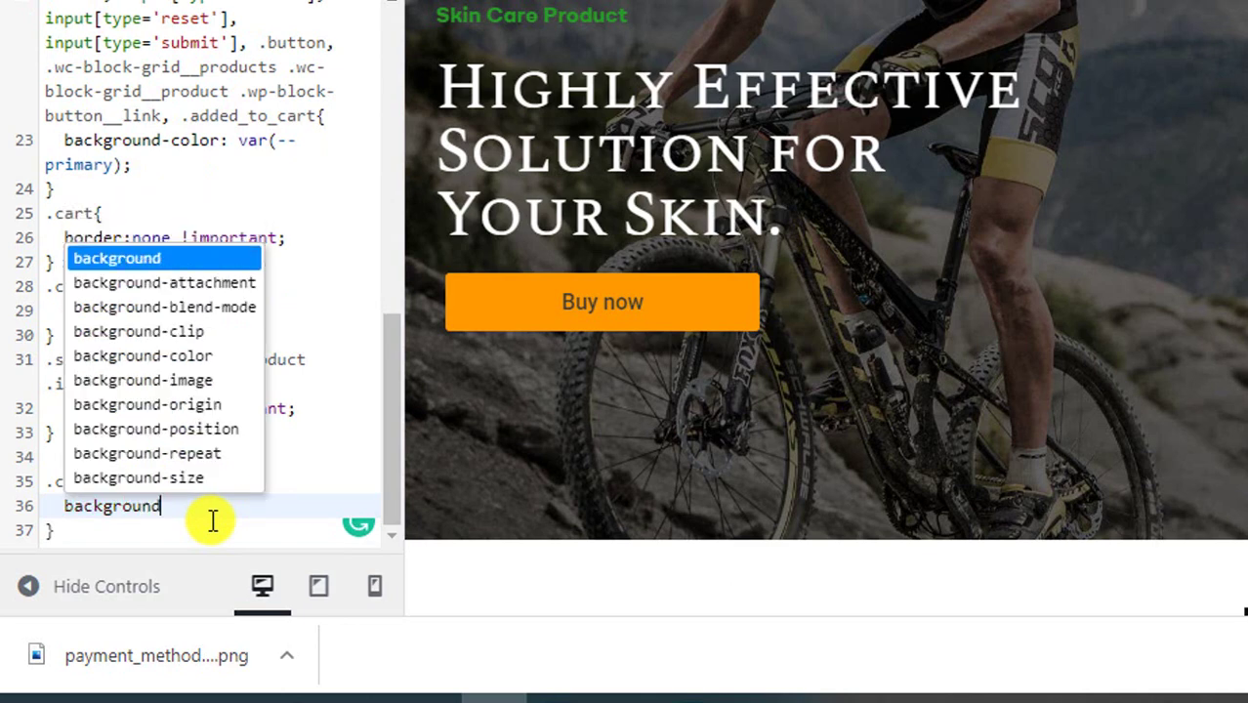
text(:black)
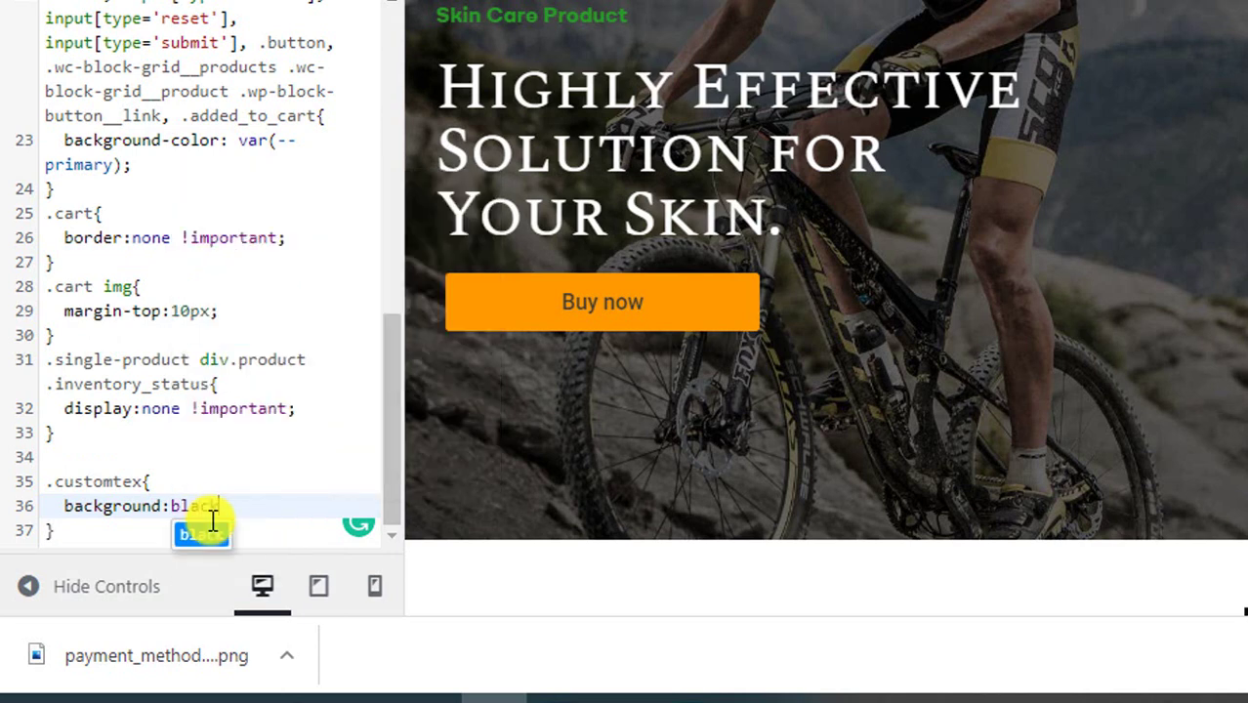
key(Return)
text(;)
key(Return)
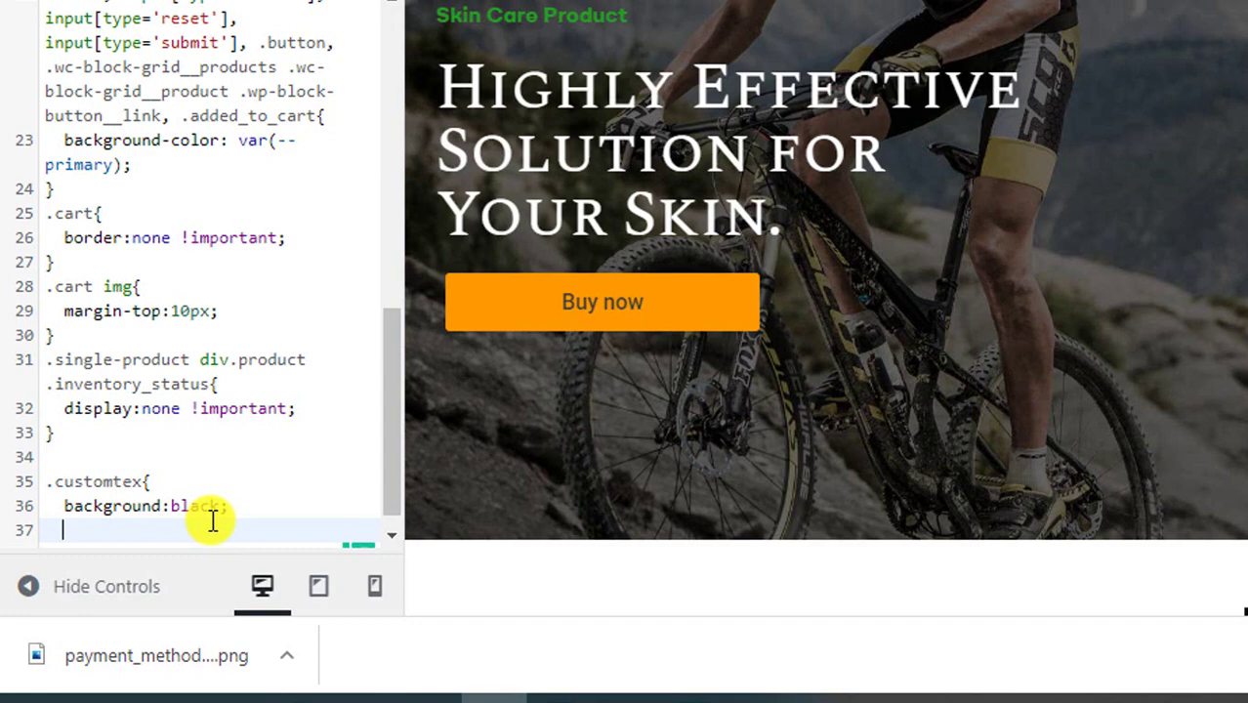
text(color:white)
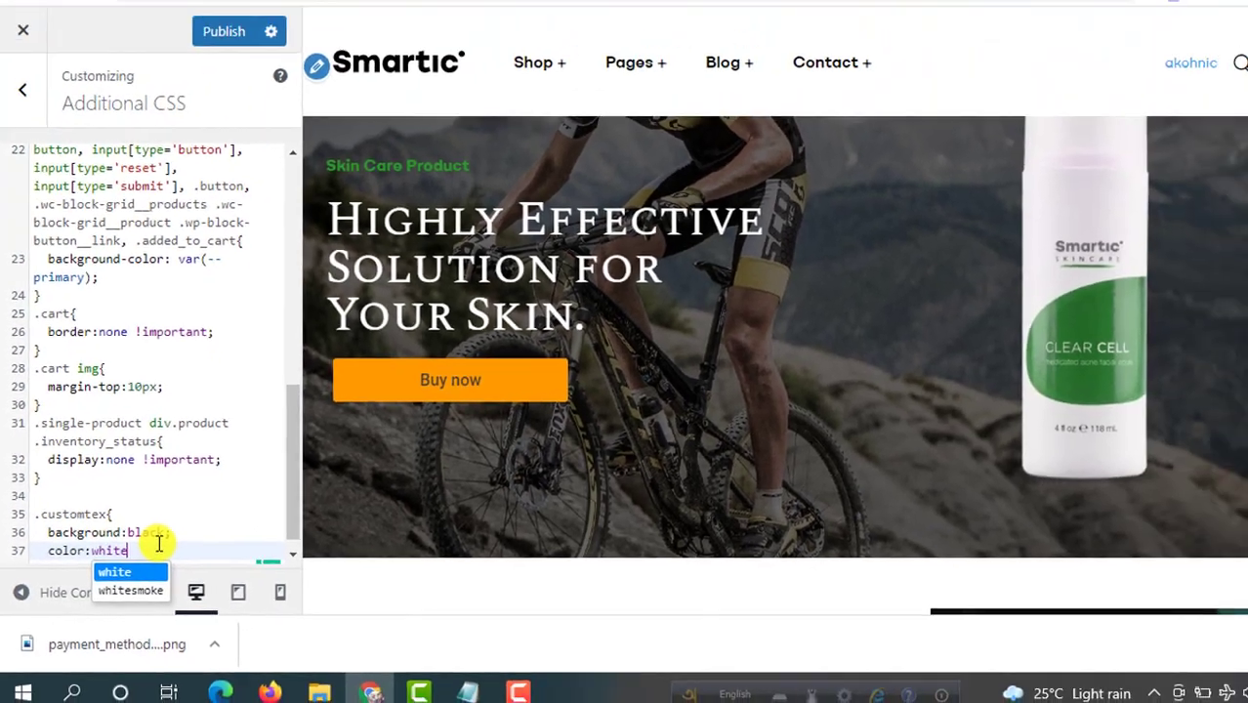
text(;)
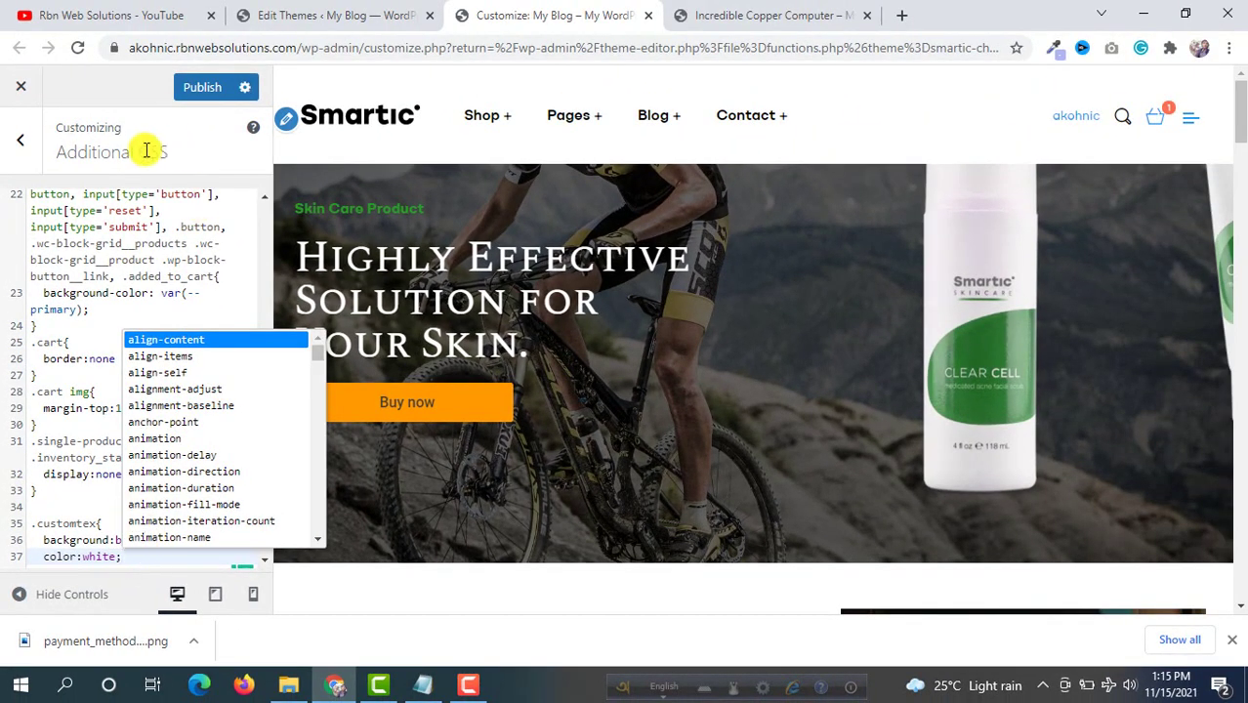
Publish the CSS and reload the product page to check the white-on-black guarantee line.
click(199, 86)
click(778, 9)
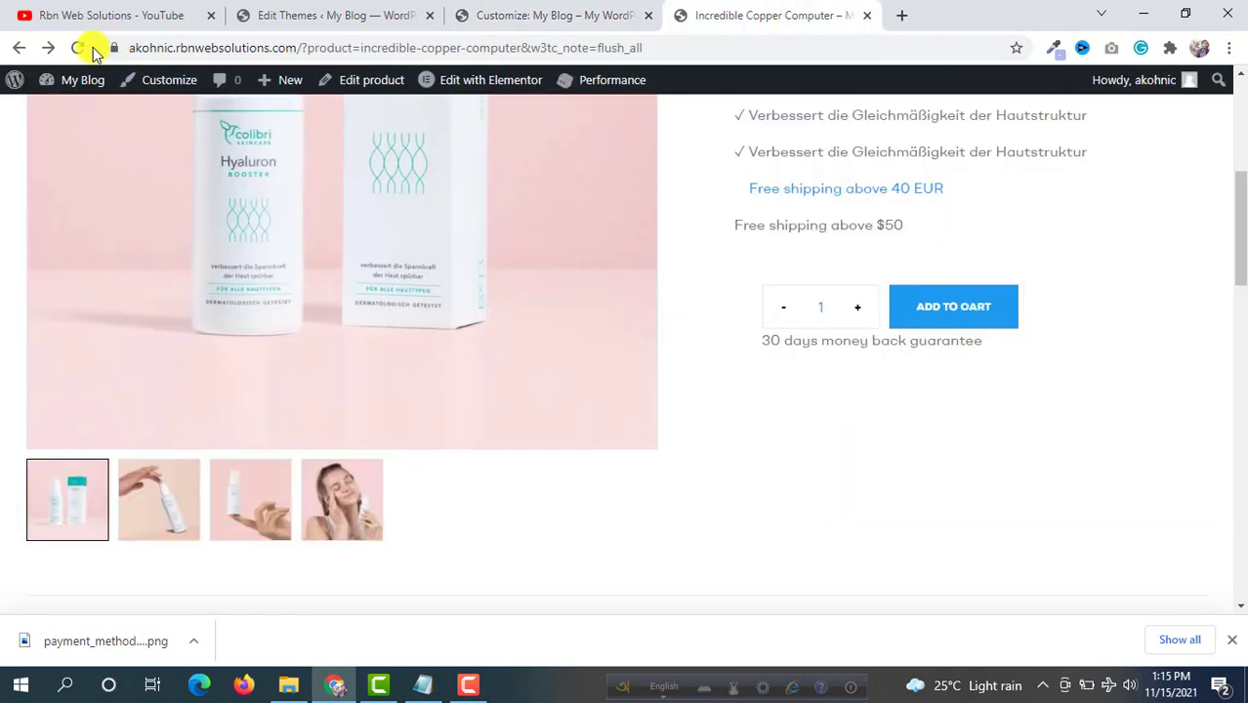
click(78, 46)
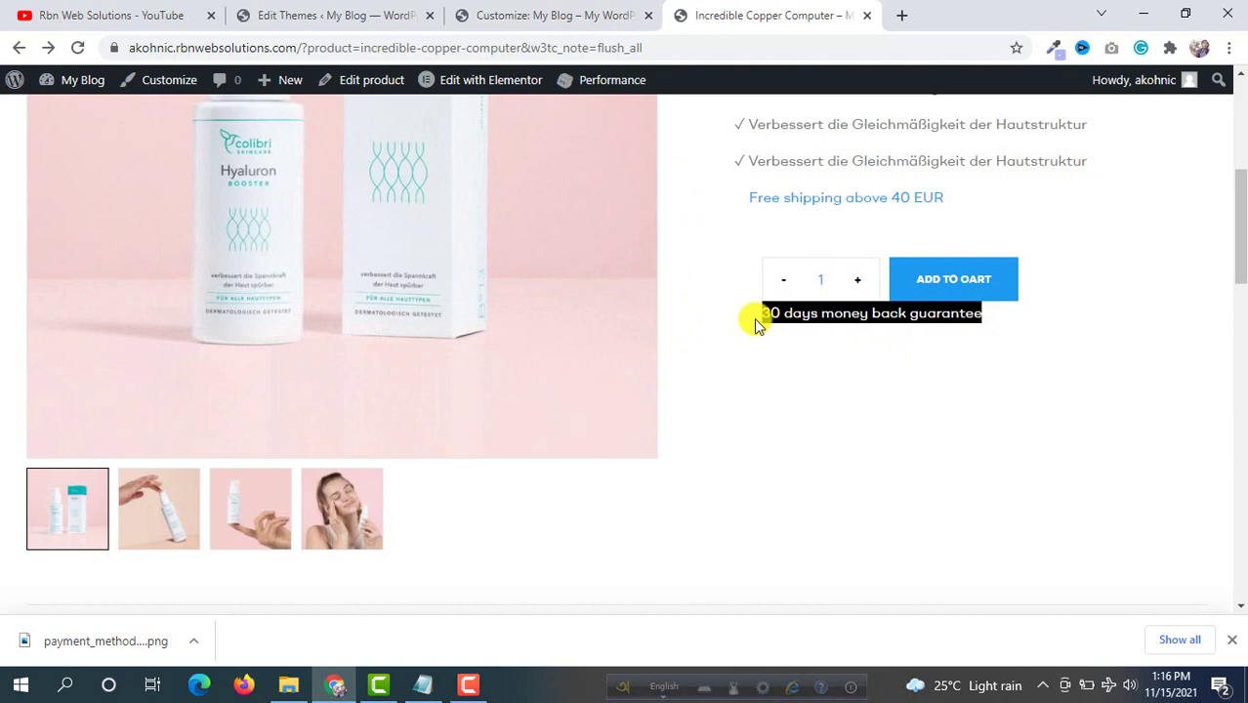
key(ctrl+shift+Tab)
Add padding:5px 10px to the .customtex rule and publish it.
scroll(144, 527, down, 1)
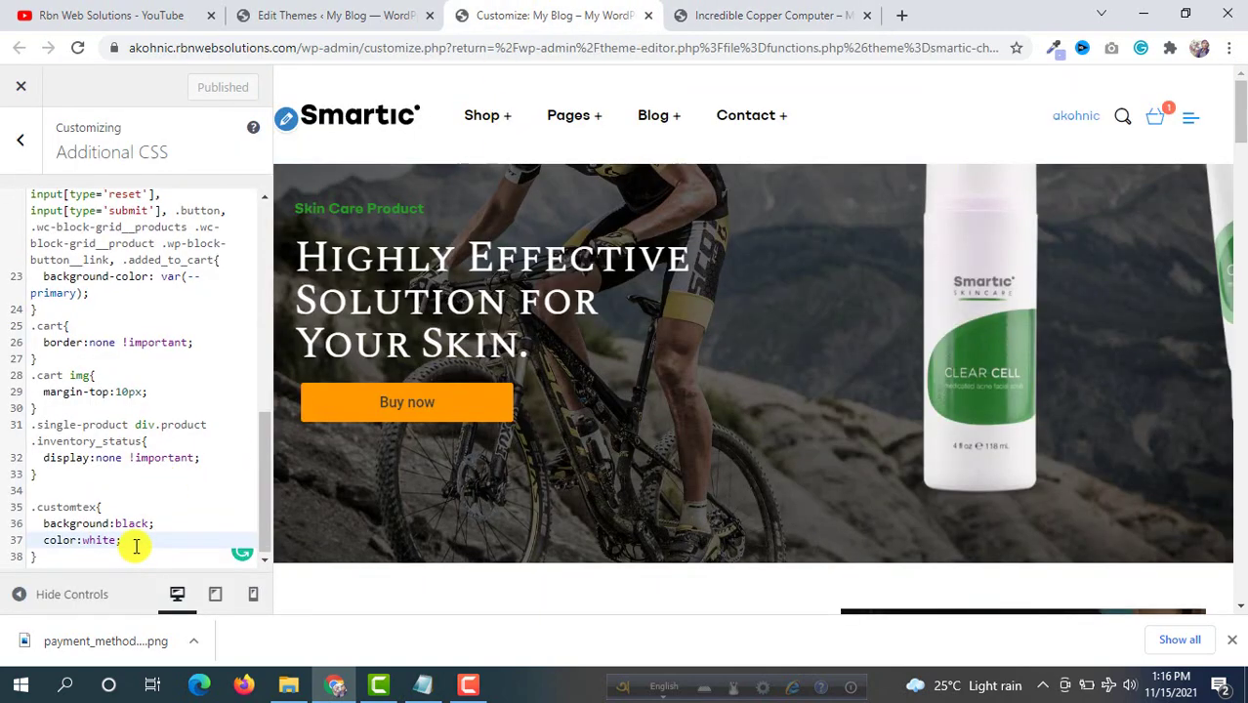
key(Return)
text(pad)
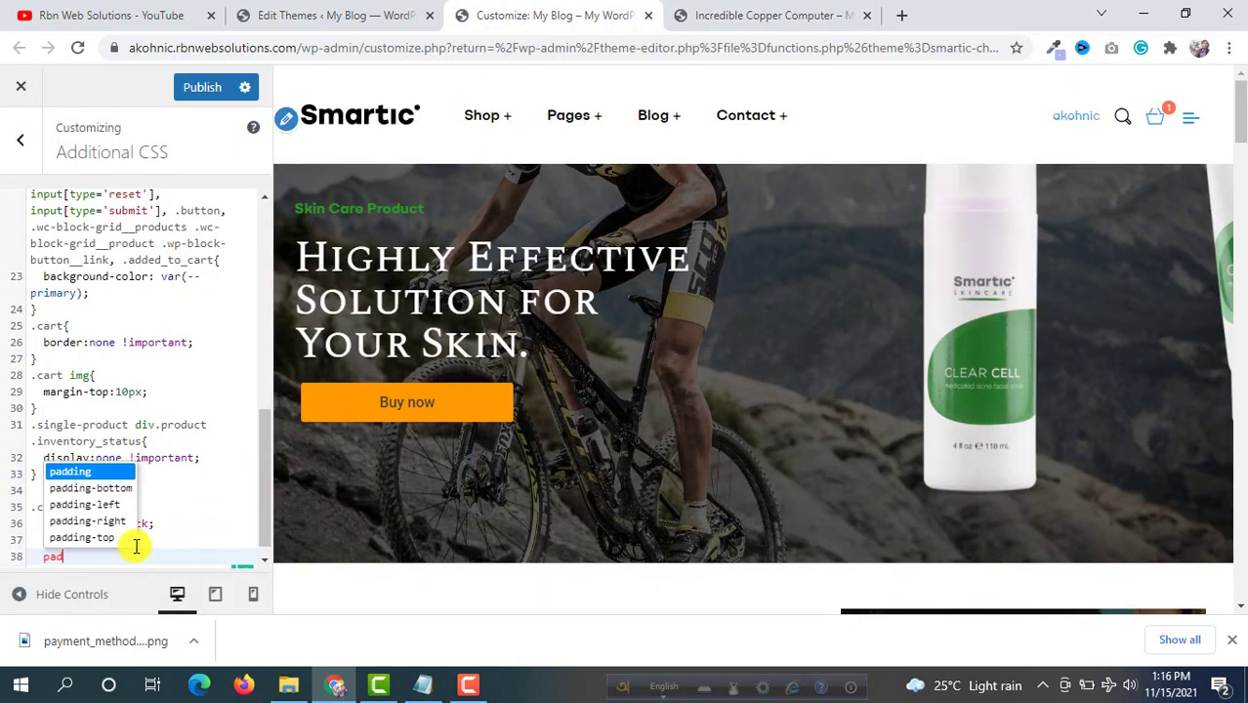
text(ding:)
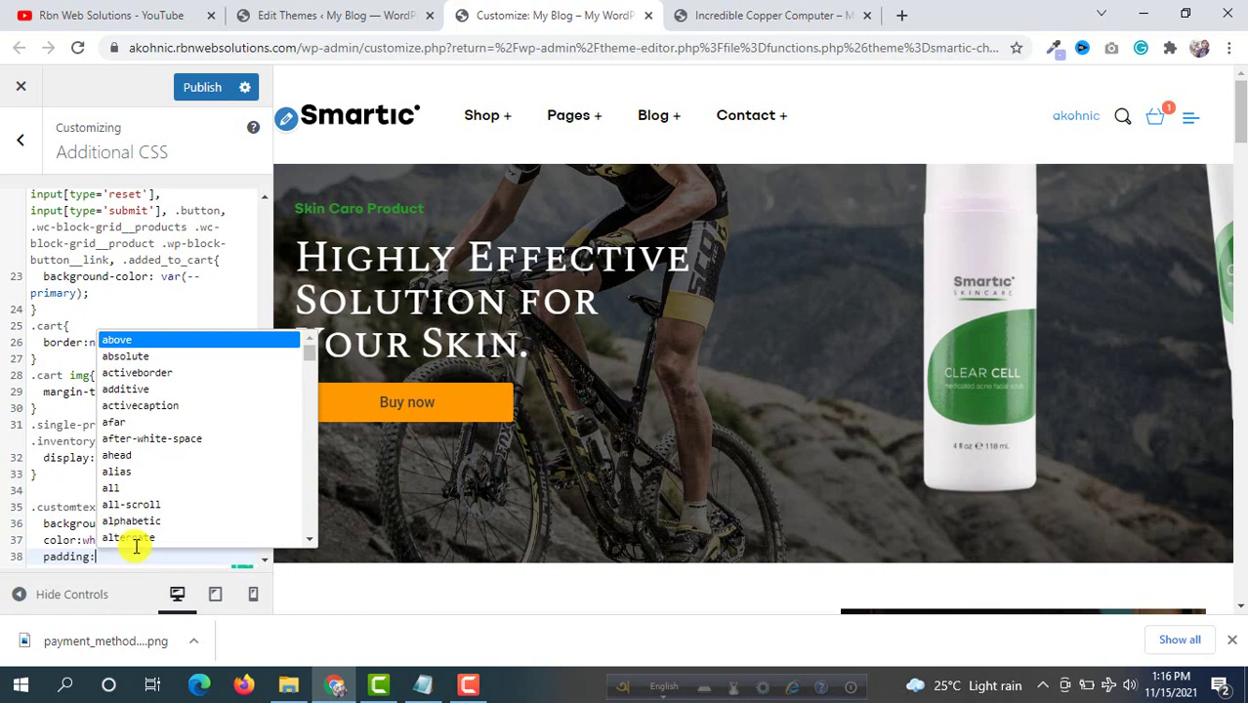
text(5px 10px;)
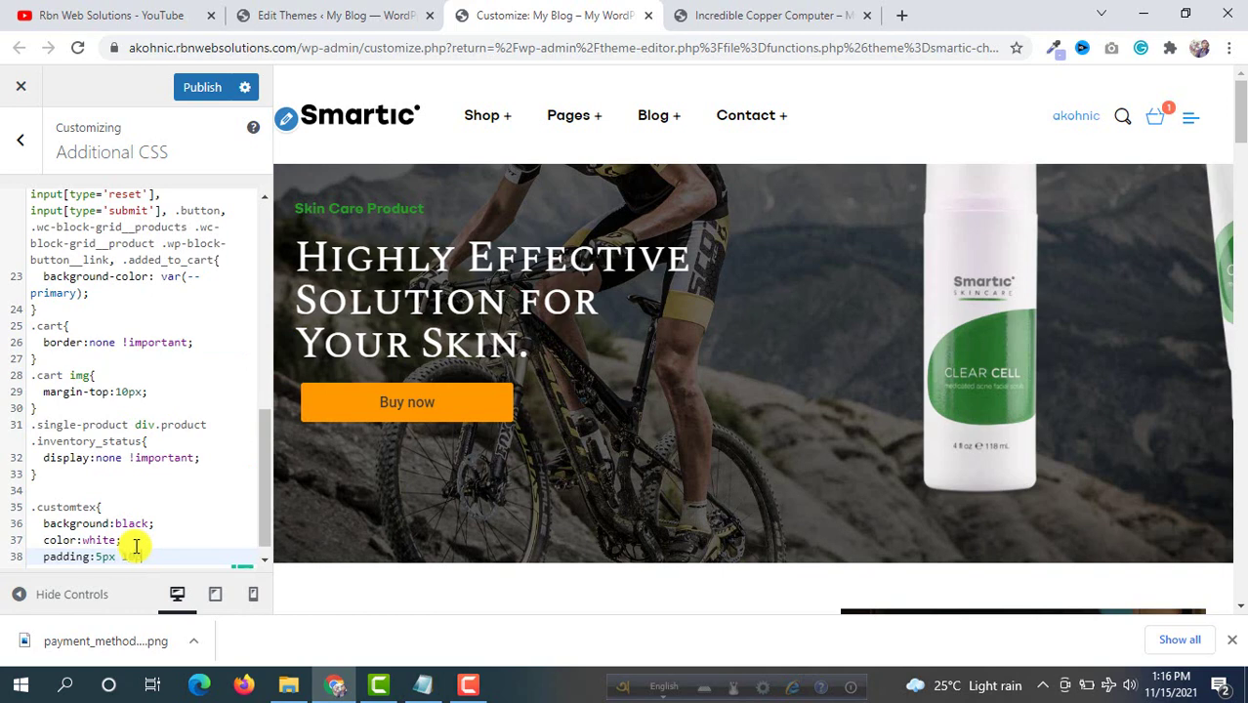
click(207, 90)
Reload the product page to check the padded label, then return to the Additional CSS editor.
click(707, 14)
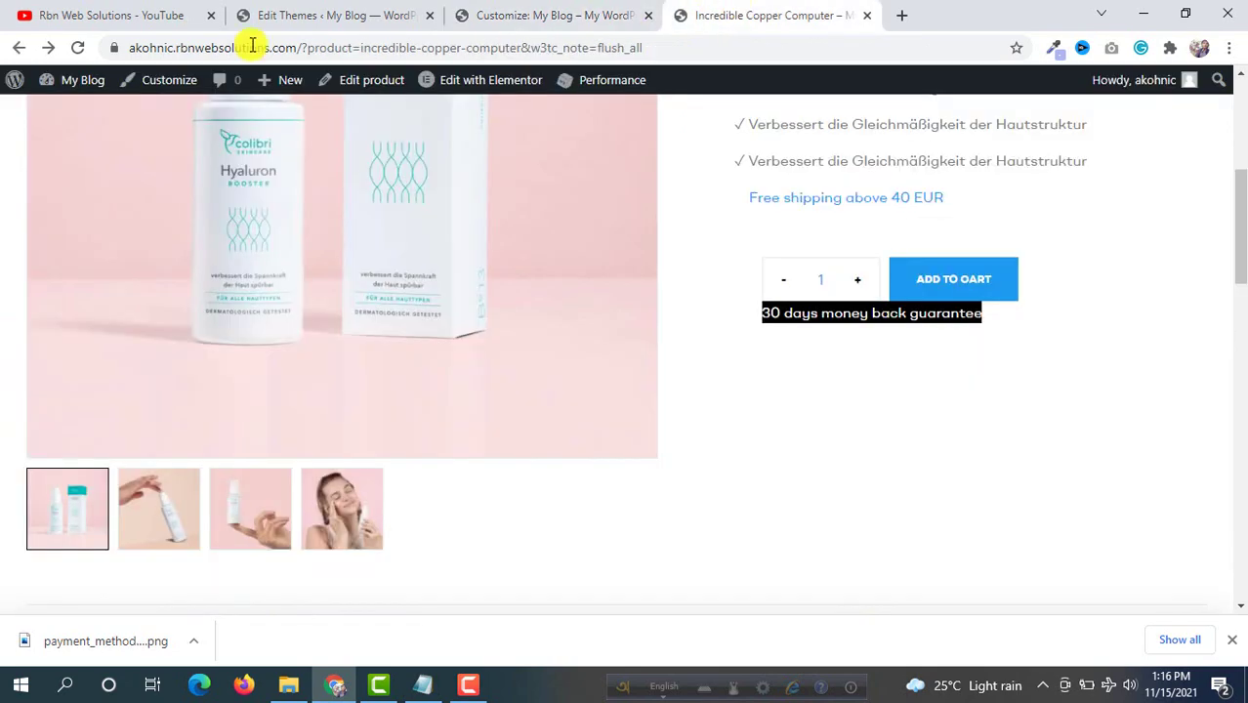
click(78, 47)
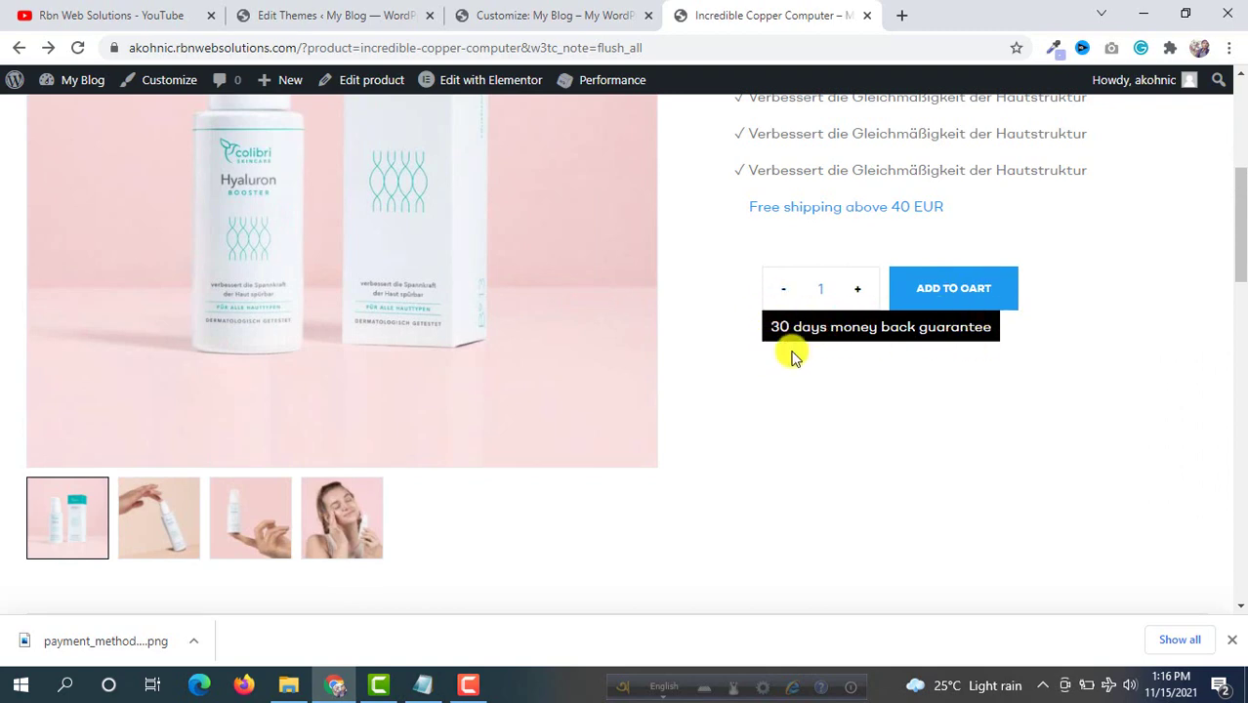
click(582, 17)
Add margin-top:15px to the .customtex rule and publish it.
scroll(173, 465, down, 1)
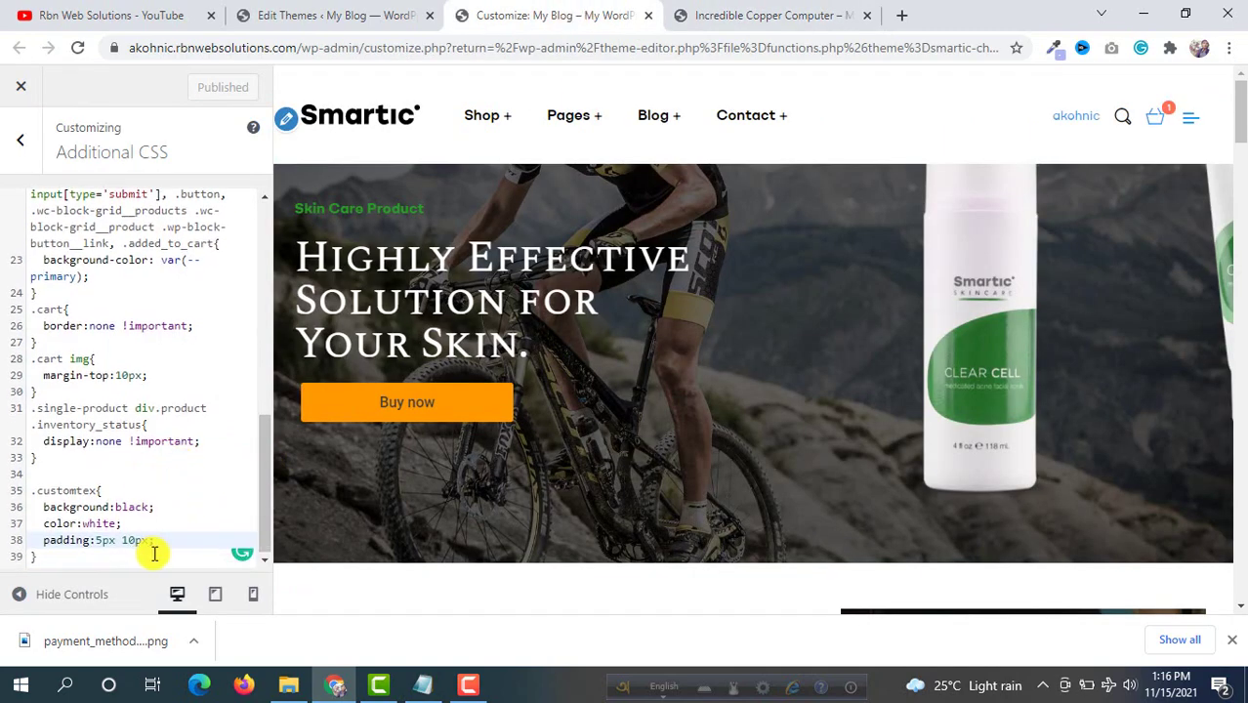
key(Return)
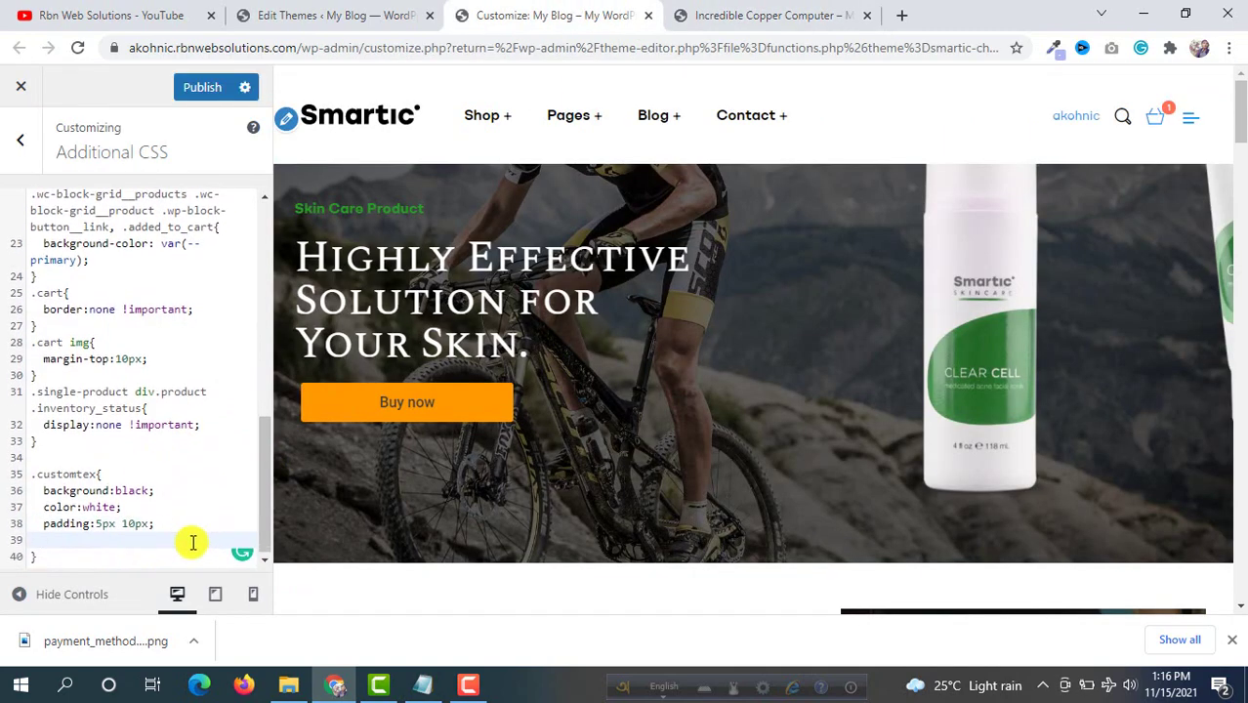
text(margin)
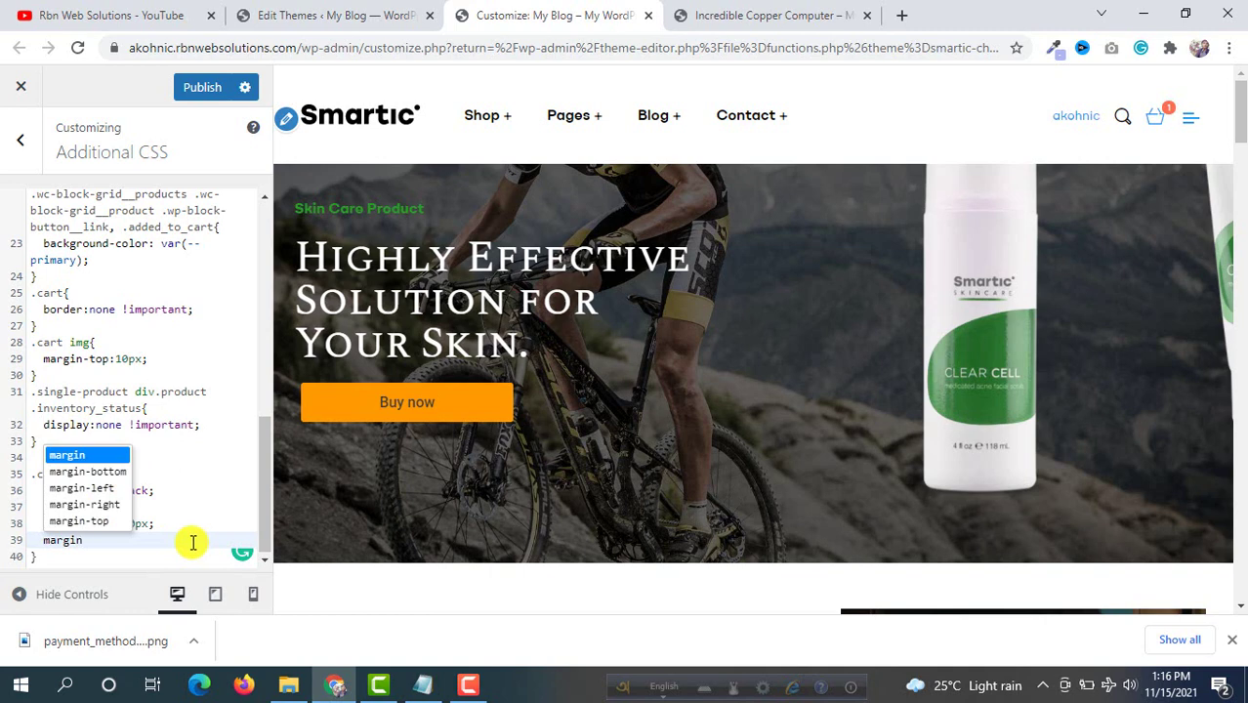
text(-top:)
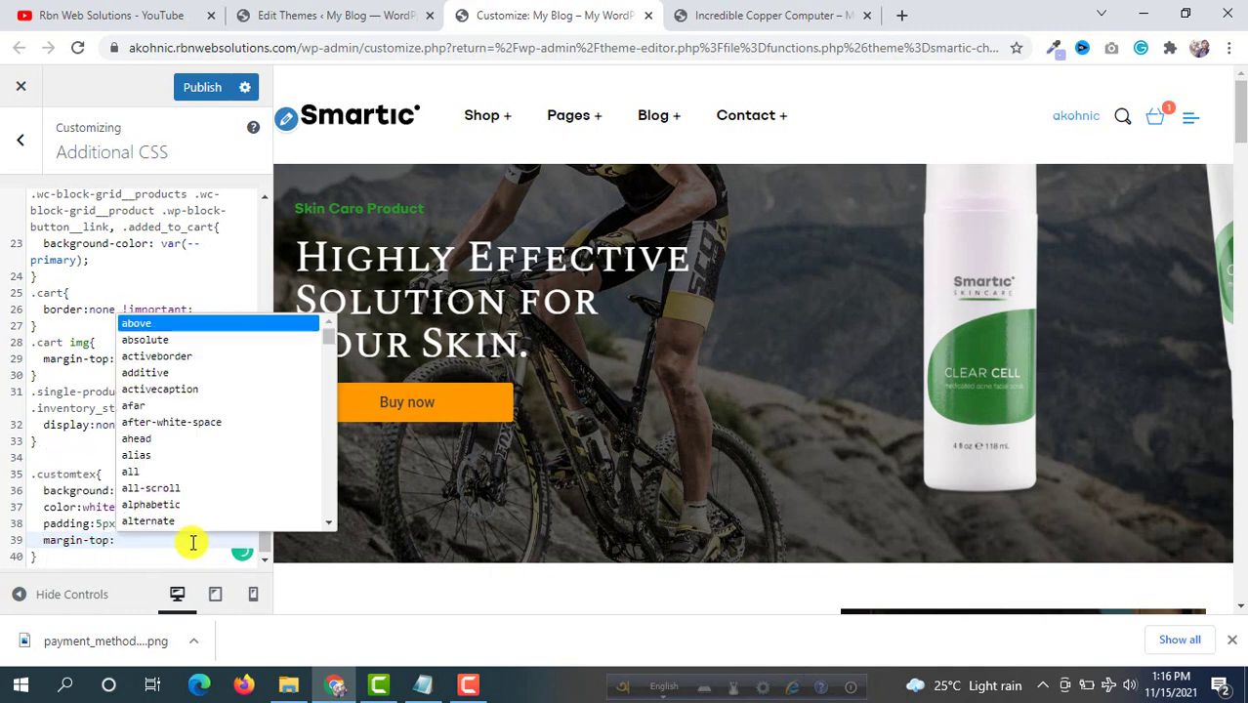
text(15px;)
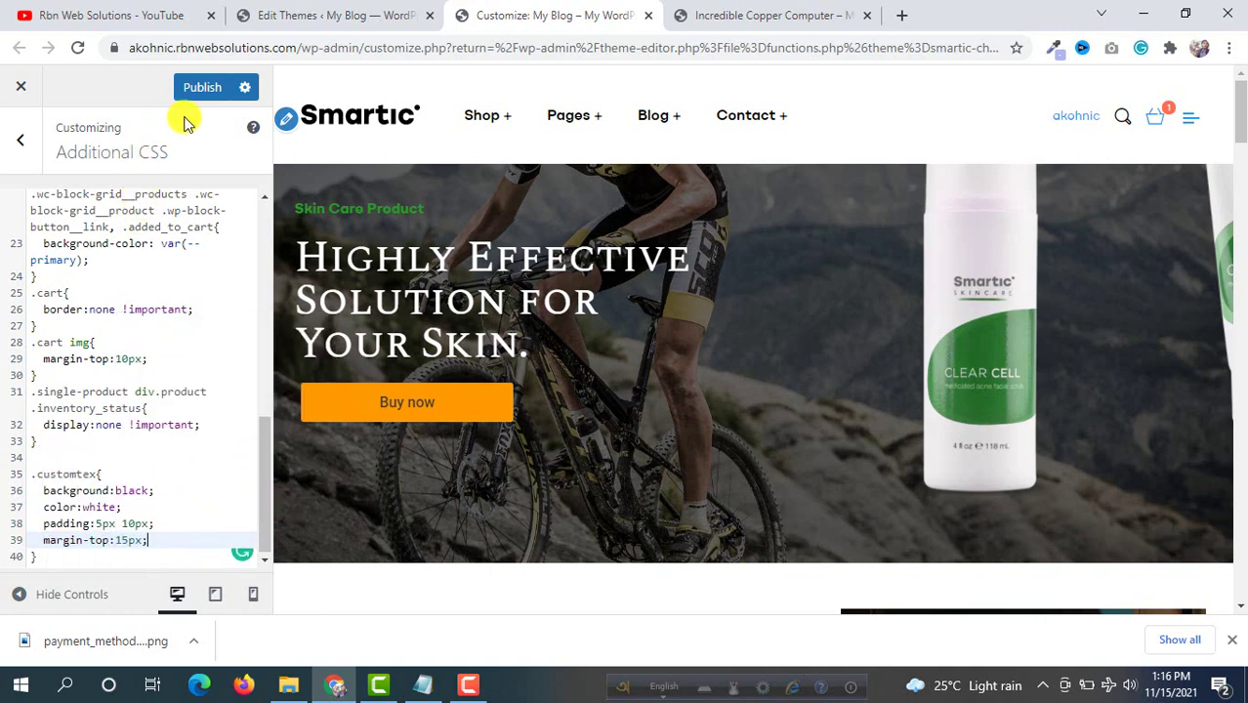
click(200, 87)
Reload the product page to check the guarantee line's spacing, then view the YouTube channel's videos.
click(762, 12)
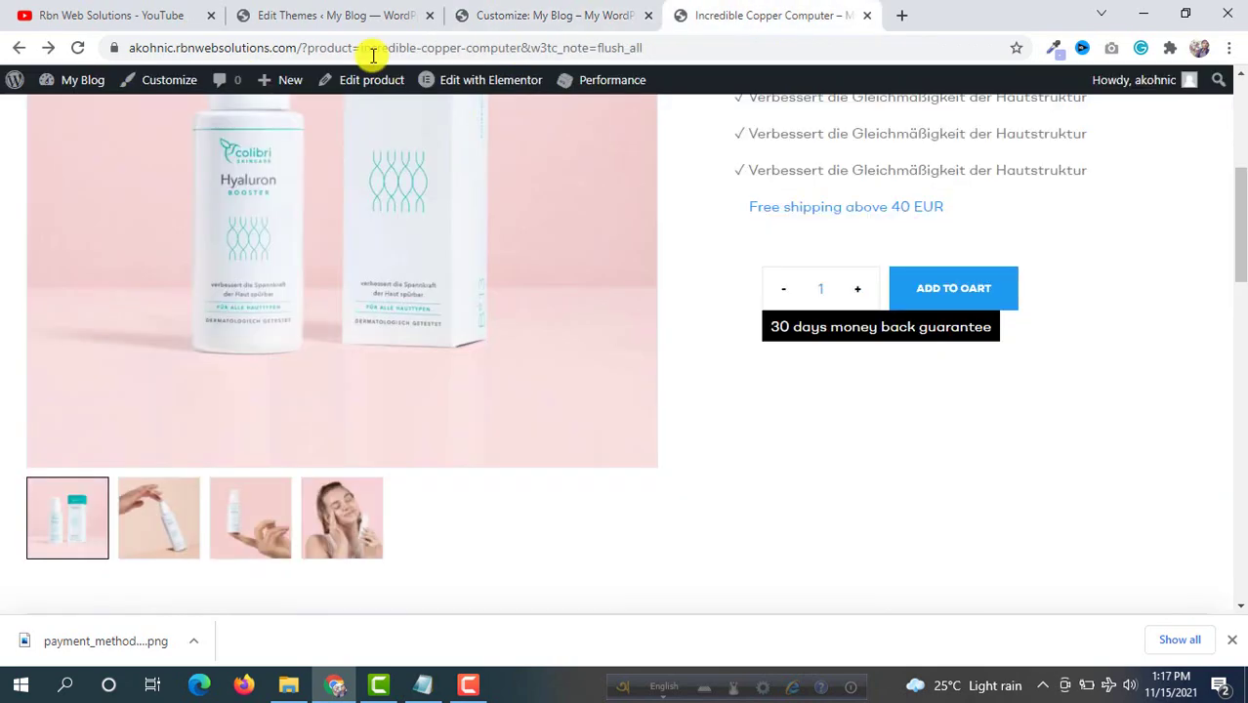
click(78, 47)
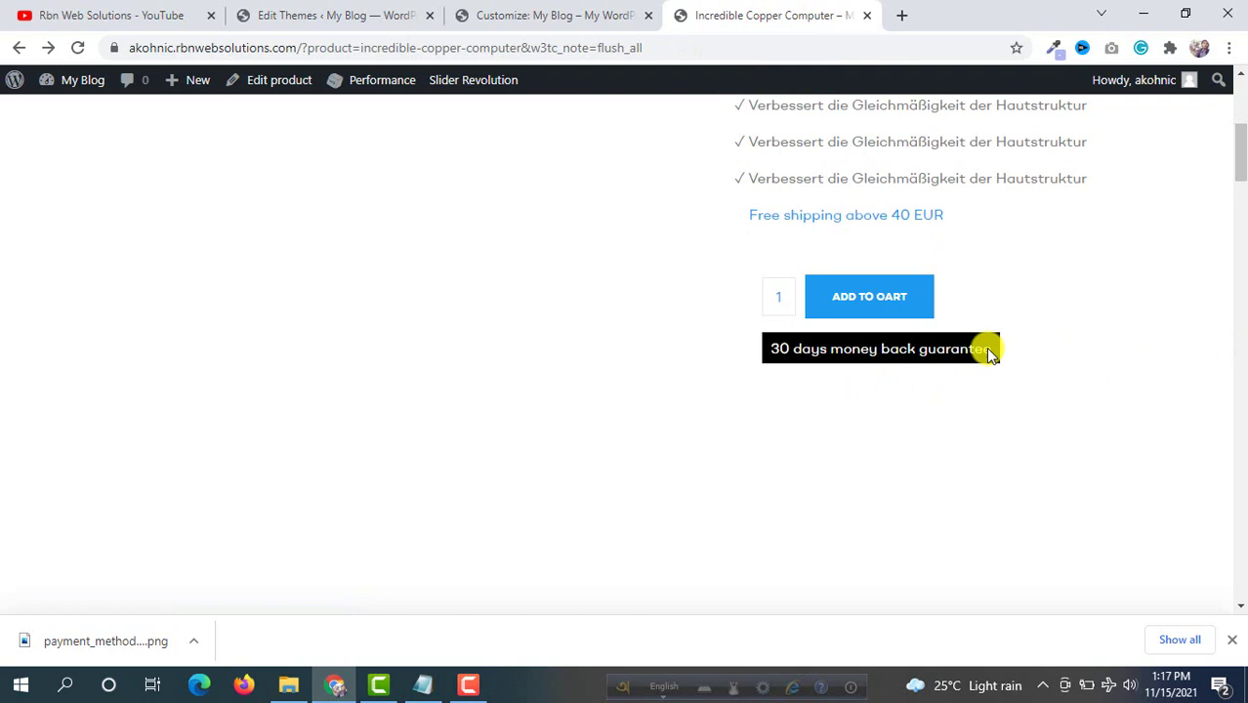
drag(771, 349, 994, 354)
click(1091, 346)
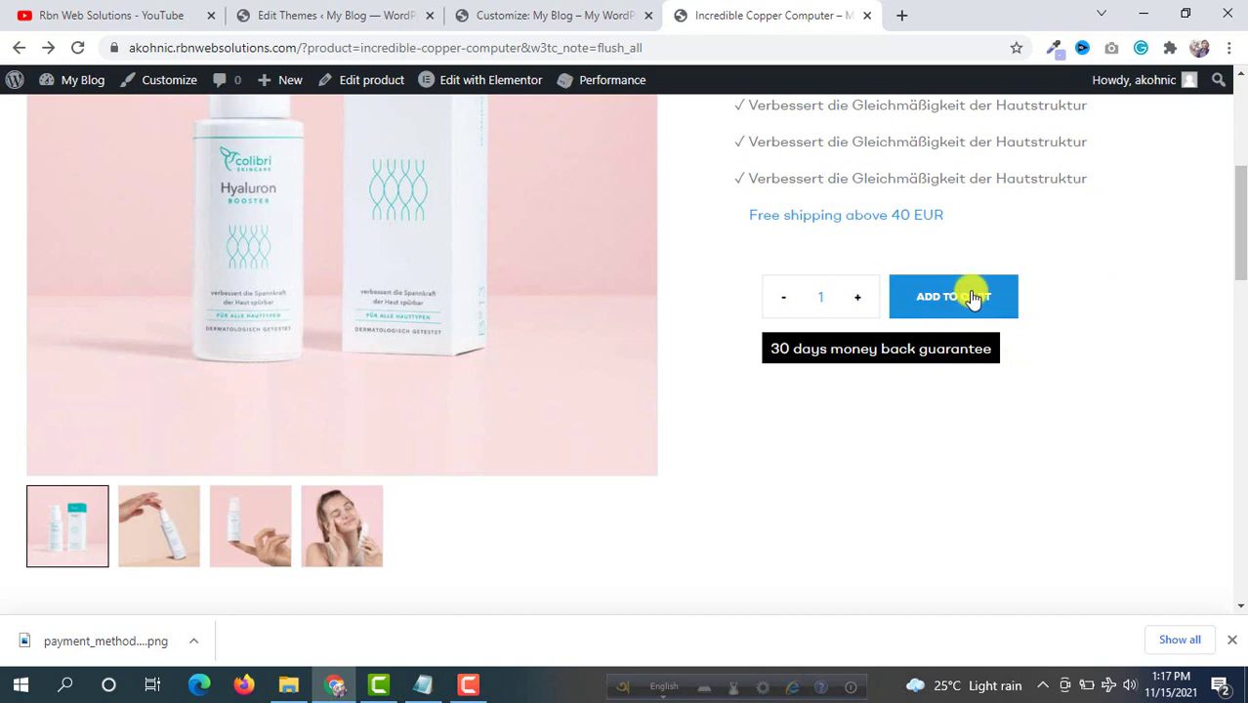
scroll(1036, 465, up, 1)
triple_click(1038, 453)
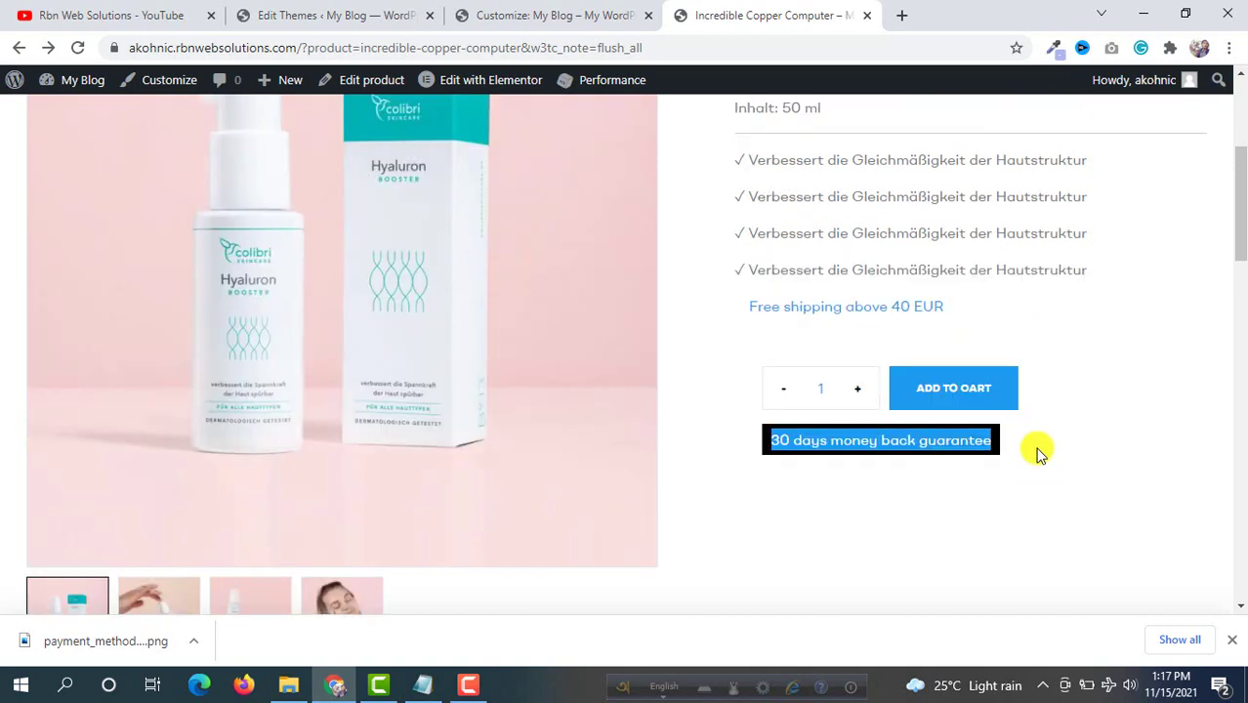
click(157, 14)
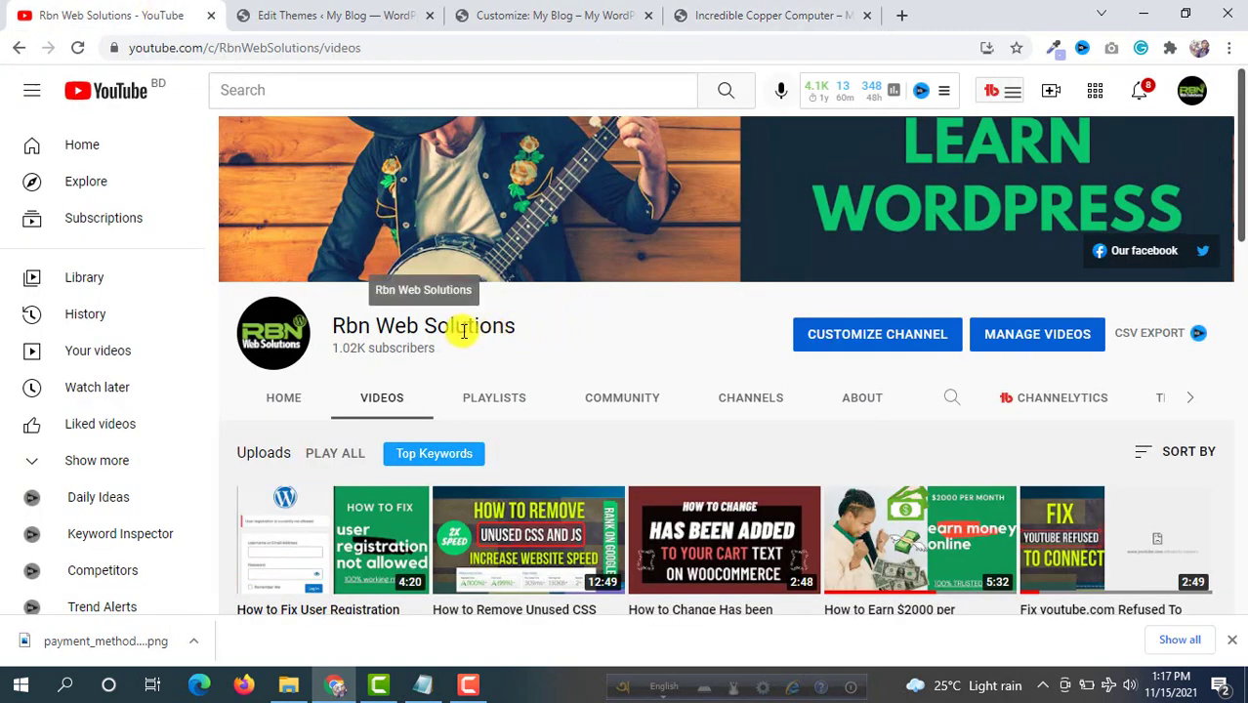
scroll(470, 336, down, 1)
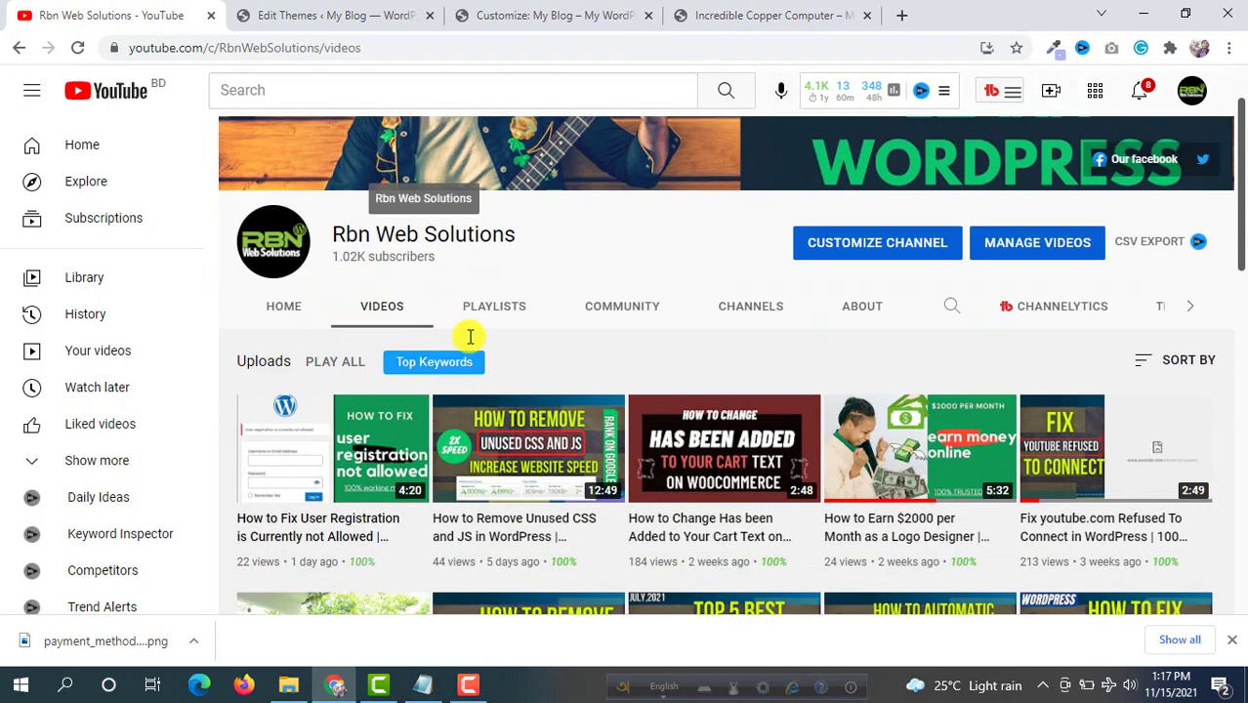